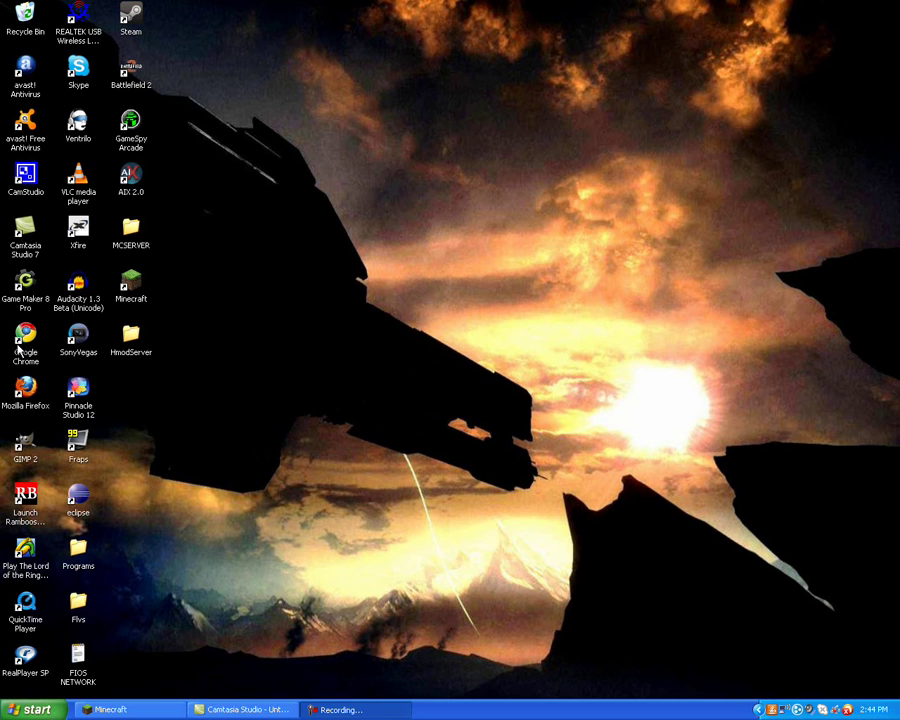
Open Google Chrome and load the minecraft.net website.
{"action": "left_click", "coordinate": [22, 342]}
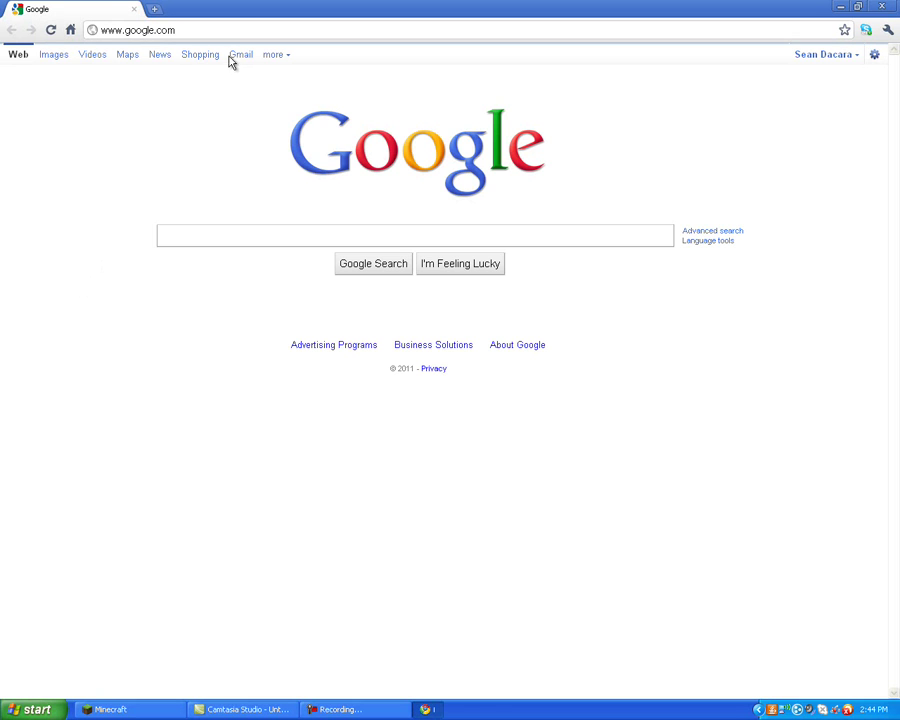
{"action": "left_click", "coordinate": [240, 32]}
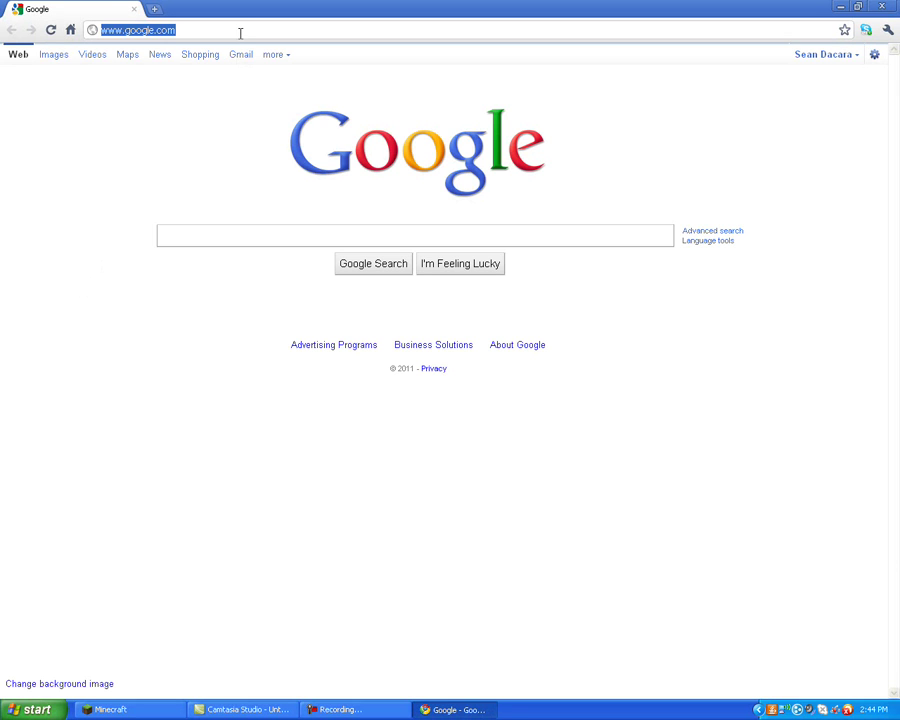
{"action": "type", "text": "minecra"}
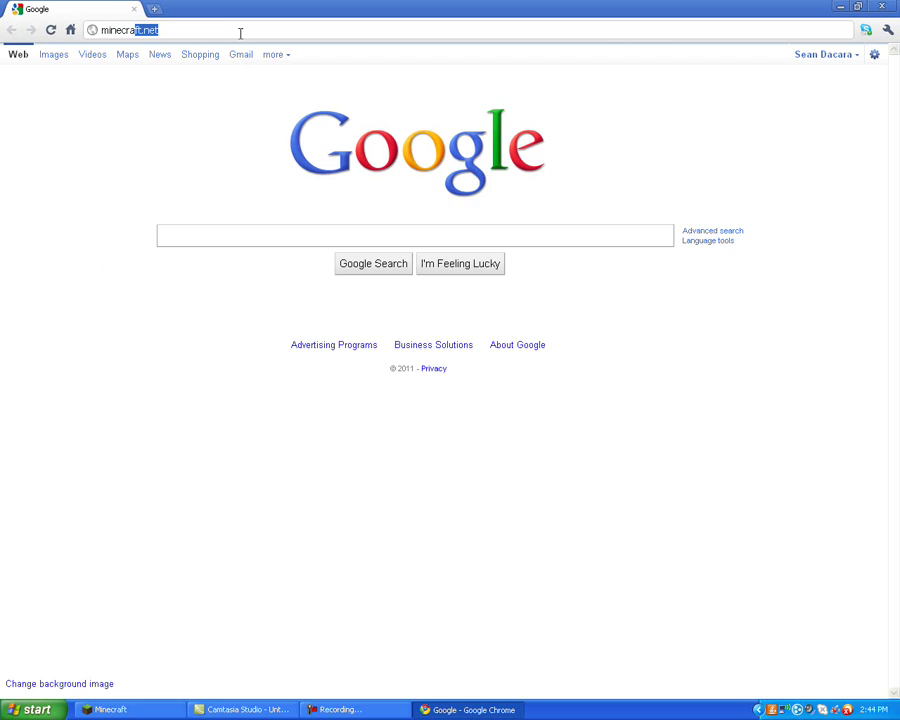
{"action": "type", "text": "ft"}
{"action": "key", "text": "Return"}
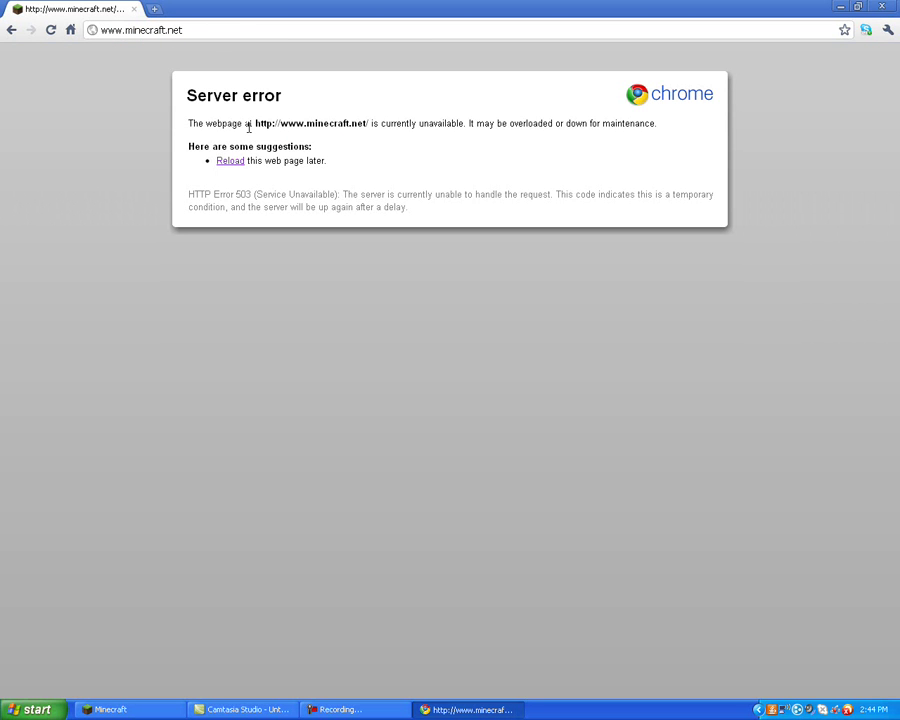
Return to the browser's Google home page.
{"action": "left_click", "coordinate": [70, 30]}
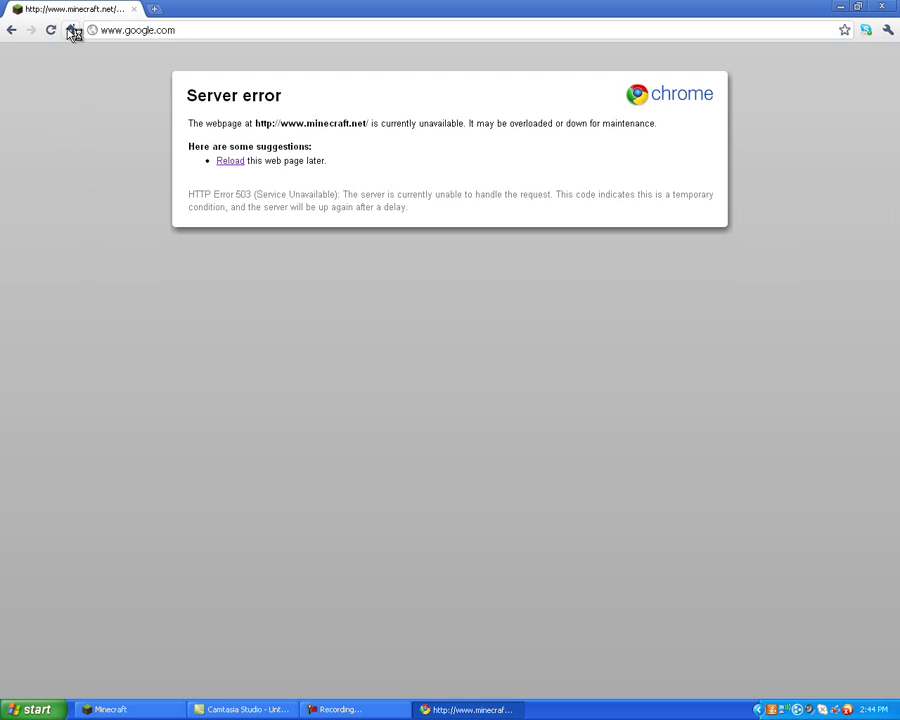
{"action": "left_click_drag", "start_coordinate": [172, 29], "coordinate": [88, 30]}
{"action": "left_click", "coordinate": [171, 112]}
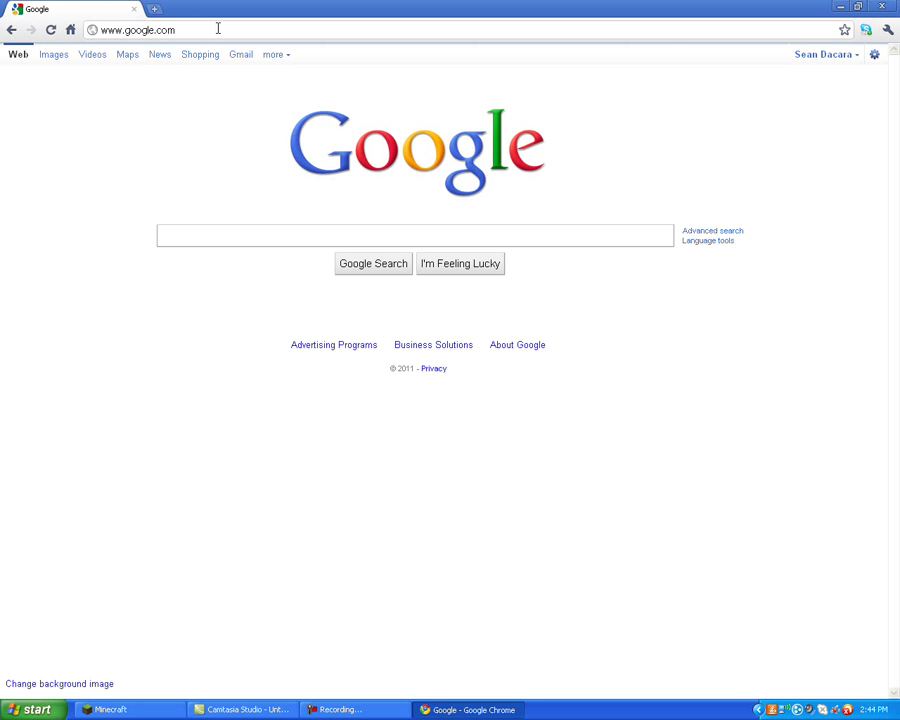
{"action": "left_click_drag", "start_coordinate": [197, 32], "coordinate": [98, 31]}
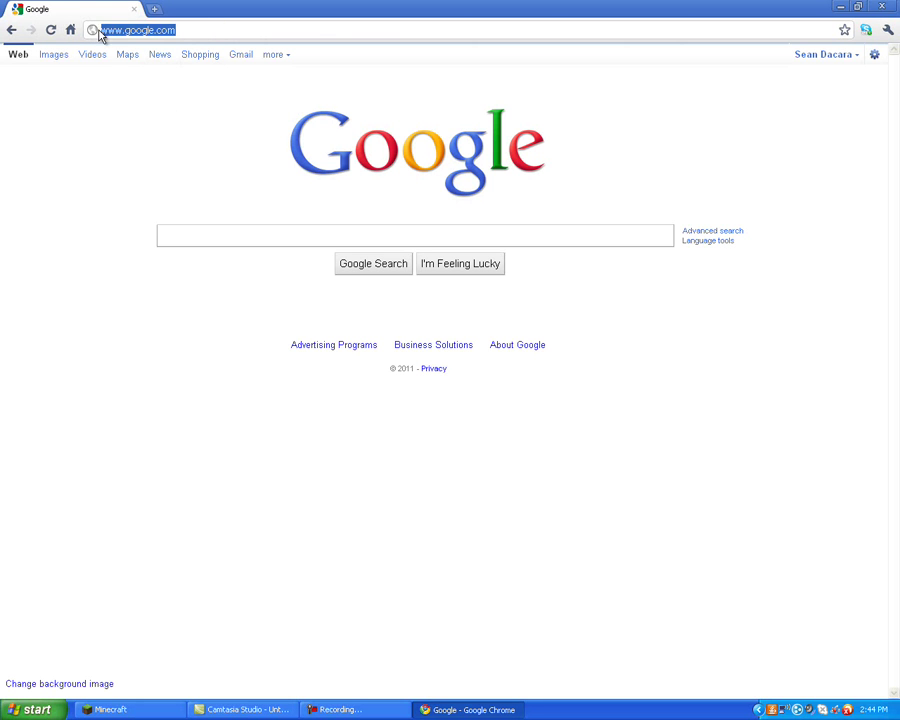
{"action": "left_click", "coordinate": [119, 111]}
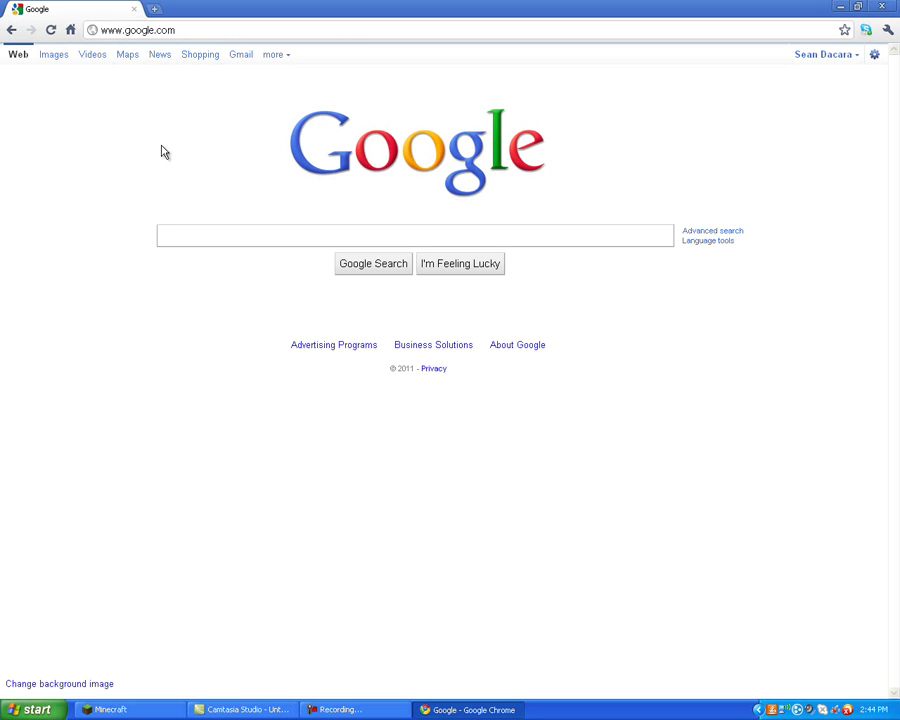
Load the router's login page at 192.168.1.1.
{"action": "left_click", "coordinate": [181, 32]}
{"action": "key", "text": "BackSpace"}
{"action": "type", "text": "192.168."}
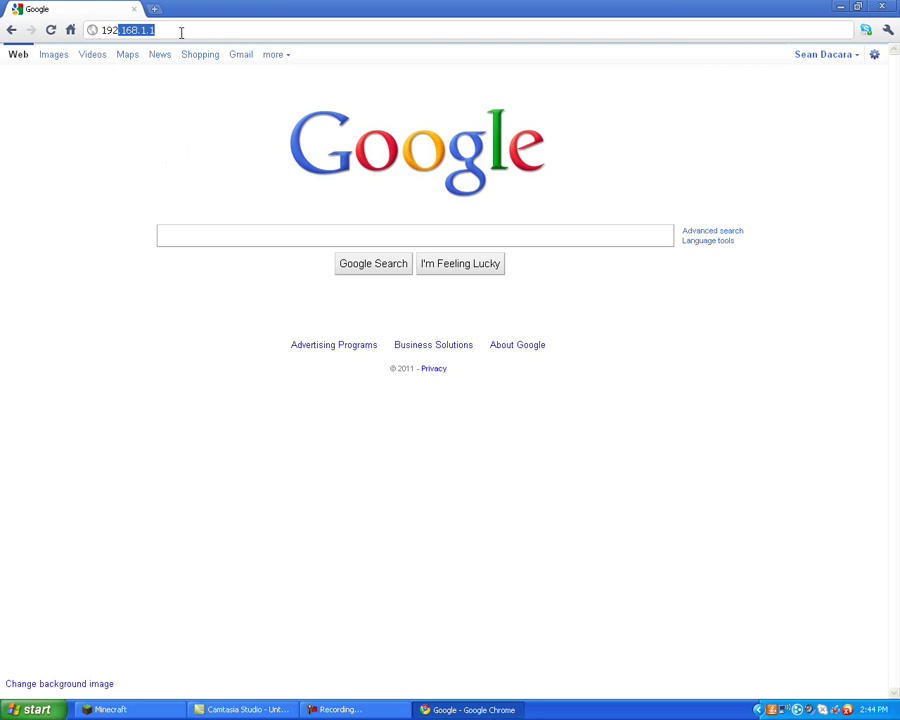
{"action": "type", "text": "1"}
{"action": "type", "text": ".168.1.1"}
{"action": "key", "text": "Return"}
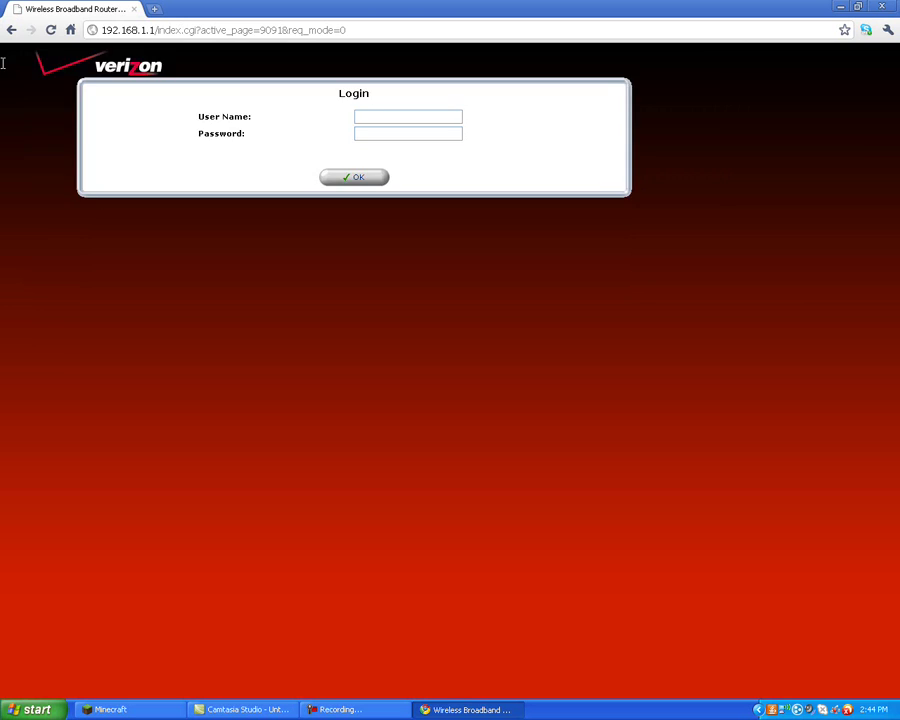
Enter admin as the router login's user name and clear the autofilled password.
{"action": "left_click_drag", "start_coordinate": [4, 60], "coordinate": [851, 160]}
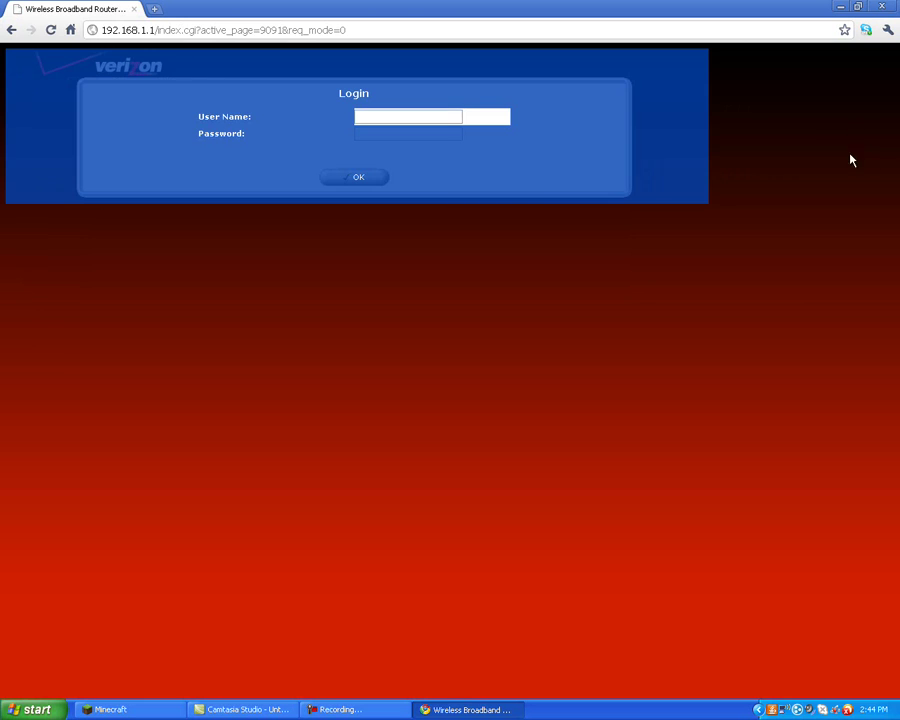
{"action": "left_click", "coordinate": [438, 160]}
{"action": "left_click", "coordinate": [420, 117]}
{"action": "type", "text": "admi"}
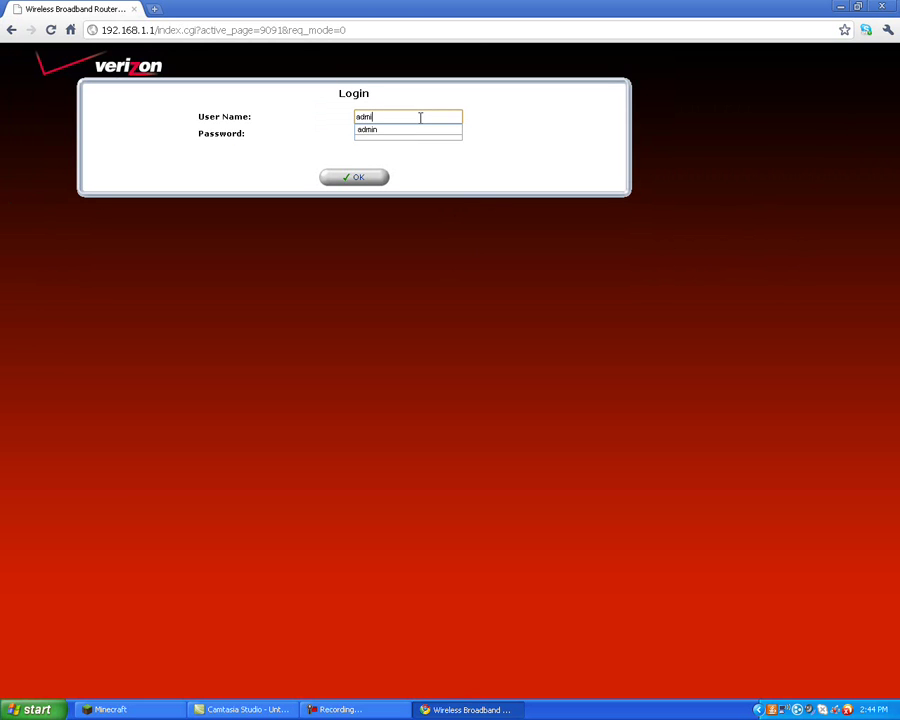
{"action": "key", "text": "Tab"}
{"action": "left_click", "coordinate": [420, 117]}
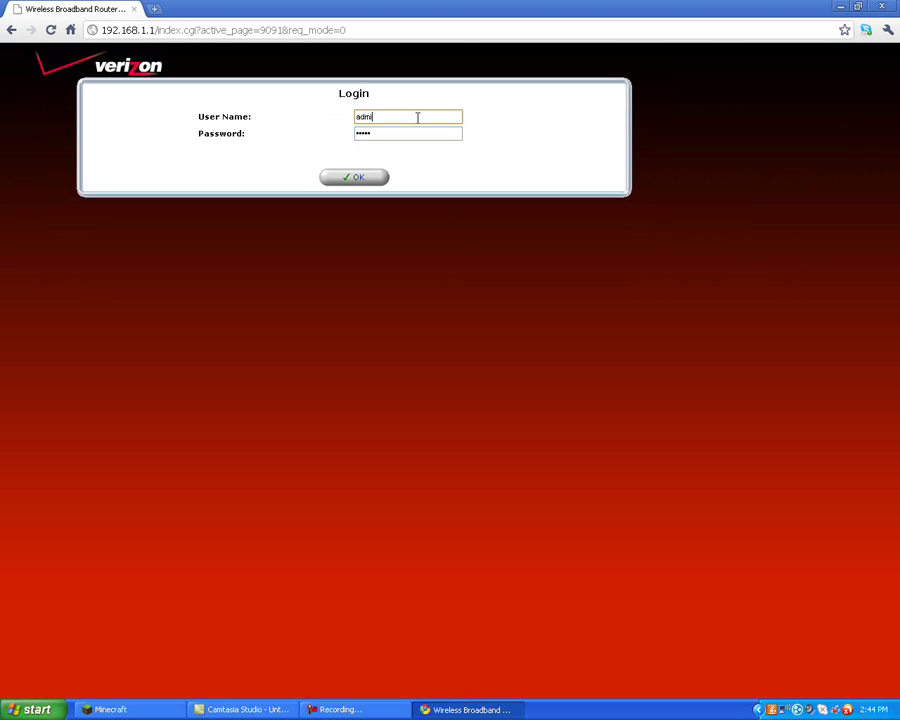
{"action": "key", "text": "BackSpace"}
{"action": "key", "text": "Tab"}
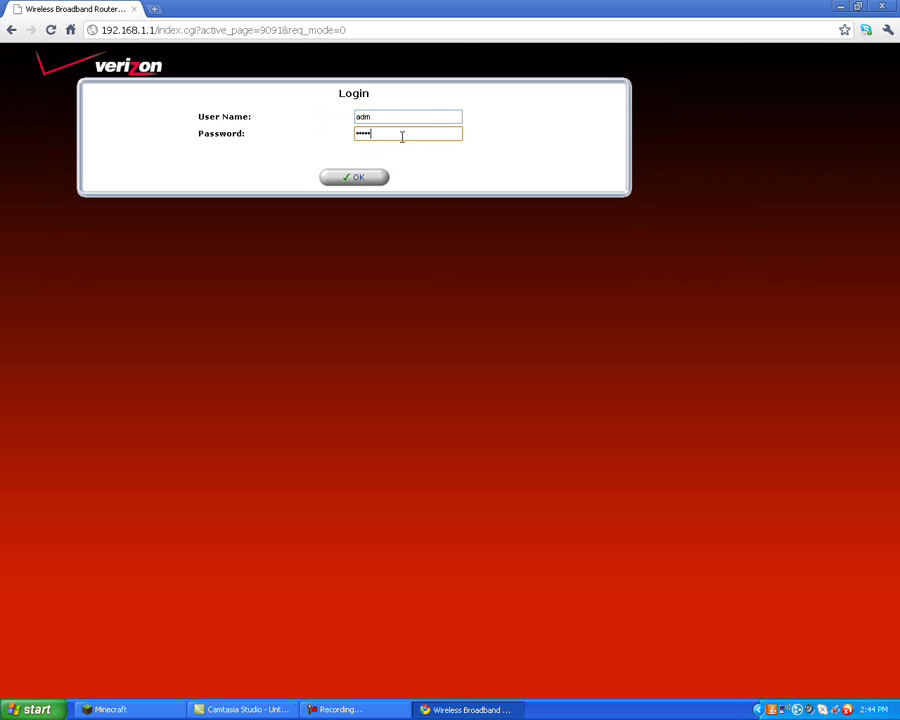
{"action": "key", "text": "BackSpace"}
{"action": "left_click", "coordinate": [375, 113]}
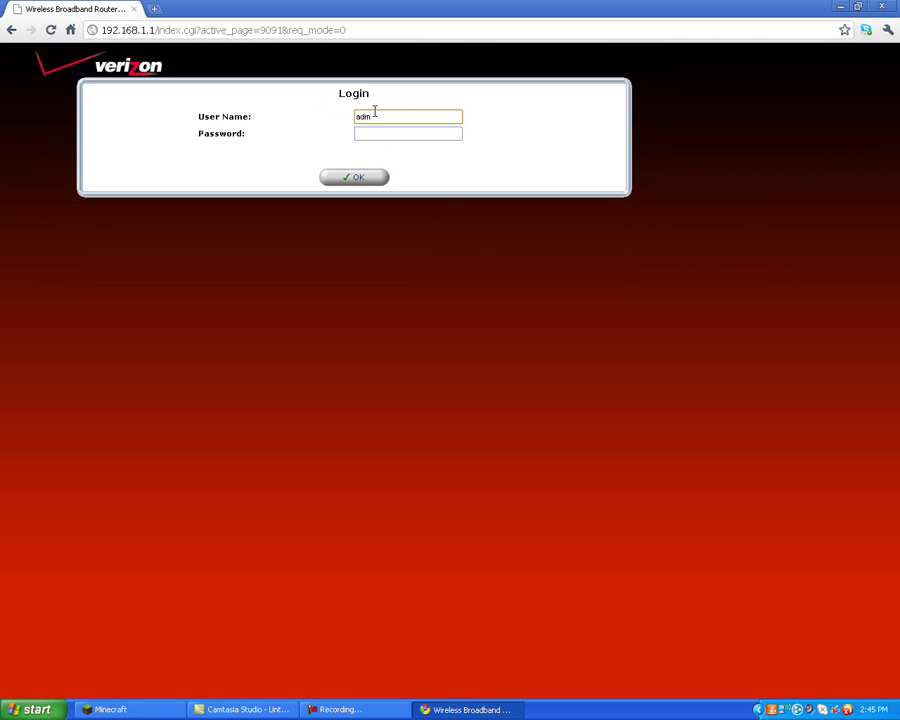
{"action": "type", "text": "in"}
{"action": "left_click", "coordinate": [490, 154]}
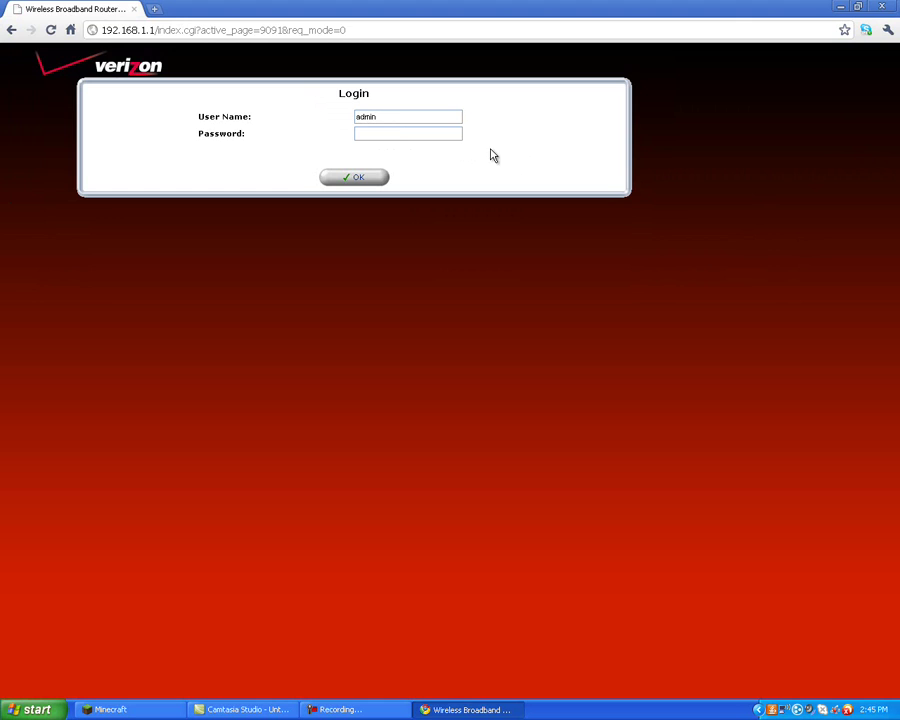
Enter the router account password and log in to the router's configuration pages.
{"action": "key", "text": "ctrl+t"}
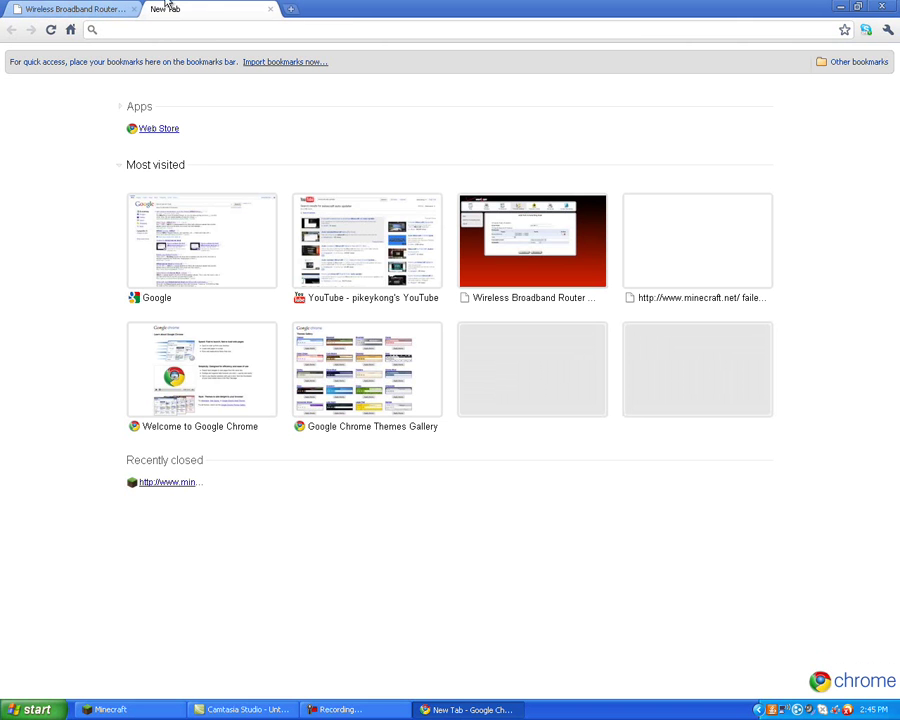
{"action": "left_click", "coordinate": [270, 10]}
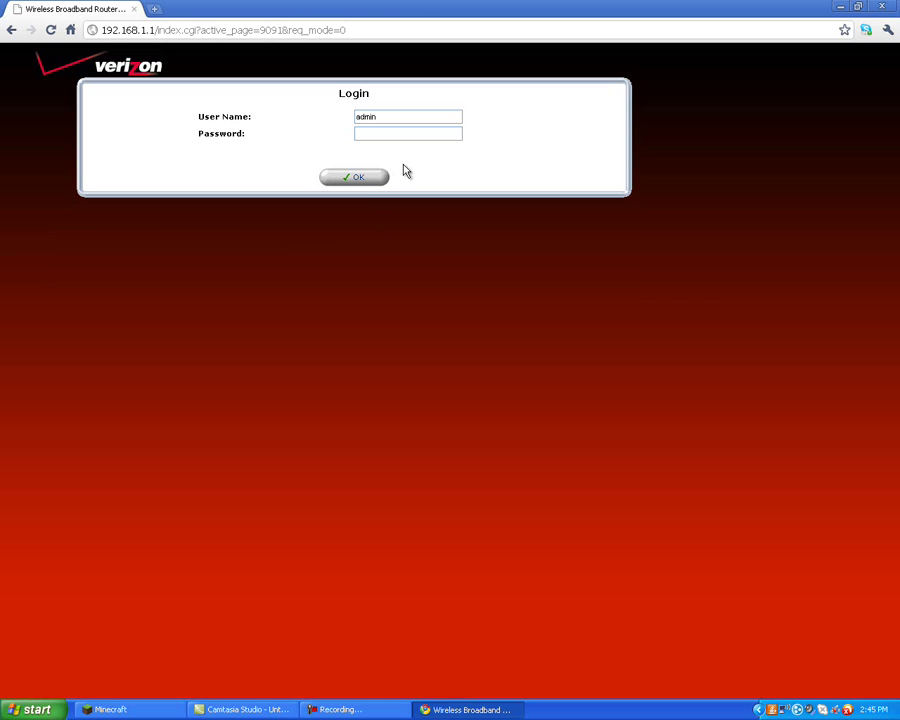
{"action": "left_click", "coordinate": [393, 132]}
{"action": "type", "text": "•••••••••••••••"}
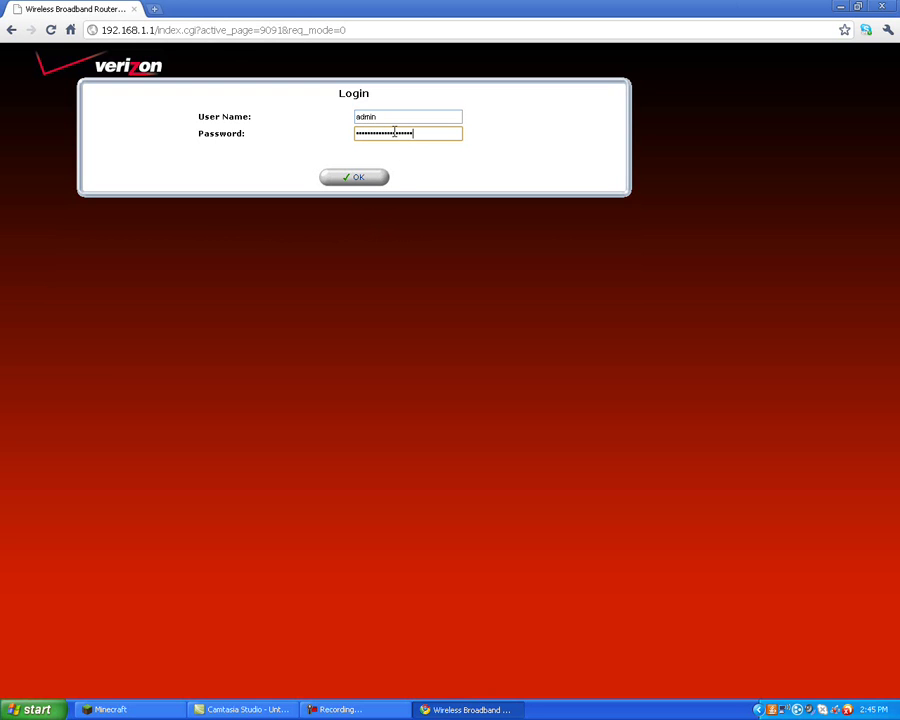
{"action": "key", "text": "BackSpace"}
{"action": "key", "text": "BackSpace"}
{"action": "key", "text": "BackSpace"}
{"action": "key", "text": "BackSpace"}
{"action": "key", "text": "BackSpace"}
{"action": "key", "text": "BackSpace"}
{"action": "key", "text": "BackSpace"}
{"action": "key", "text": "BackSpace"}
{"action": "key", "text": "BackSpace"}
{"action": "key", "text": "BackSpace"}
{"action": "key", "text": "BackSpace"}
{"action": "key", "text": "BackSpace"}
{"action": "key", "text": "BackSpace"}
{"action": "key", "text": "BackSpace"}
{"action": "key", "text": "BackSpace"}
{"action": "key", "text": "BackSpace"}
{"action": "type", "text": "******************************"}
{"action": "key", "text": "Return"}
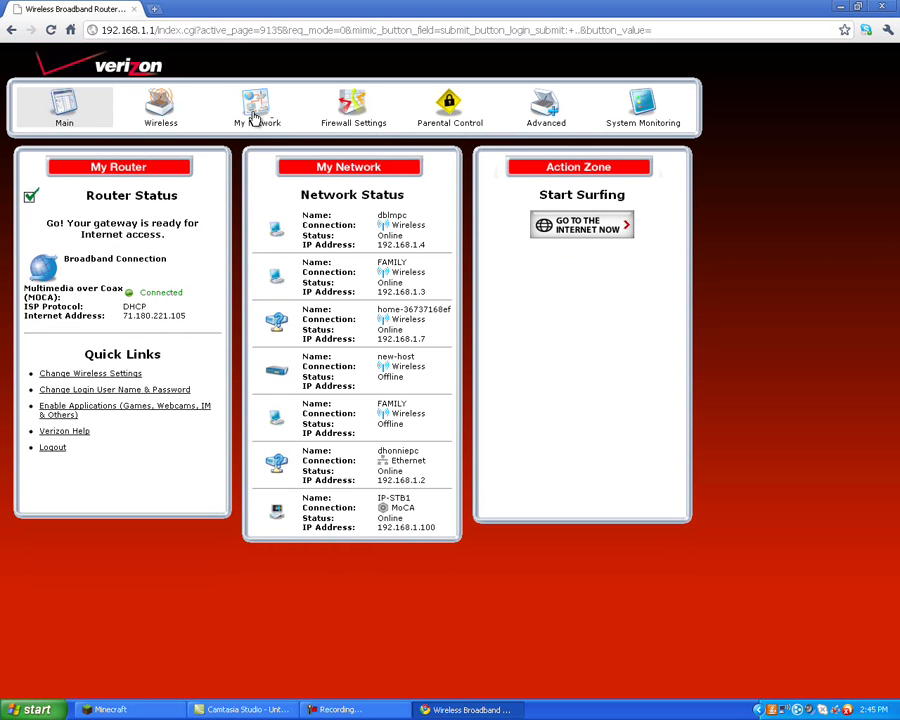
Open the router's Port Forwarding page in the Firewall Settings, agreeing to proceed despite the performance warning.
{"action": "left_click", "coordinate": [368, 116]}
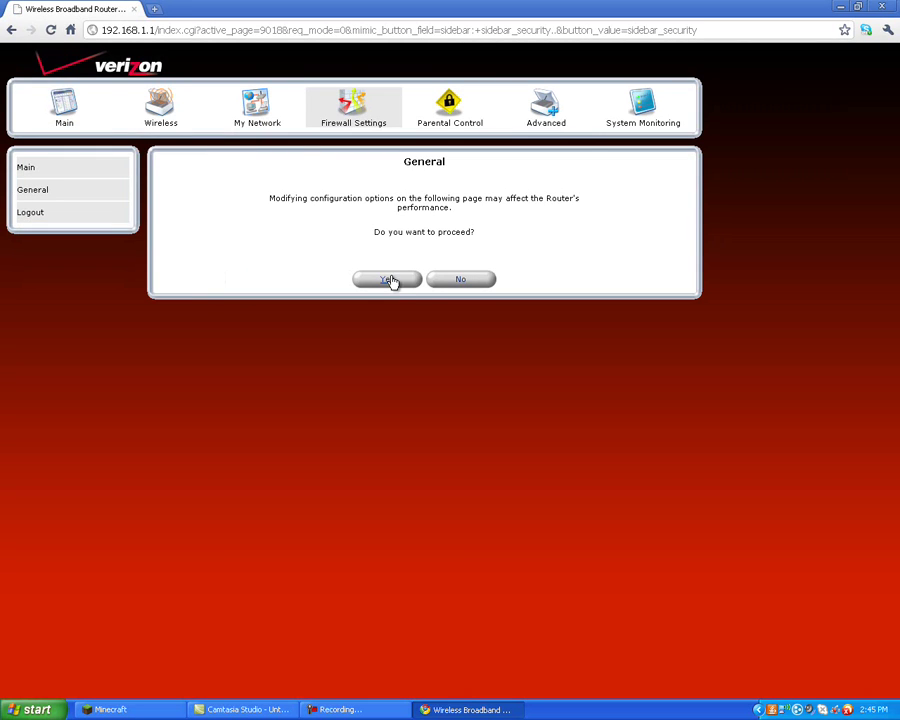
{"action": "left_click", "coordinate": [157, 118]}
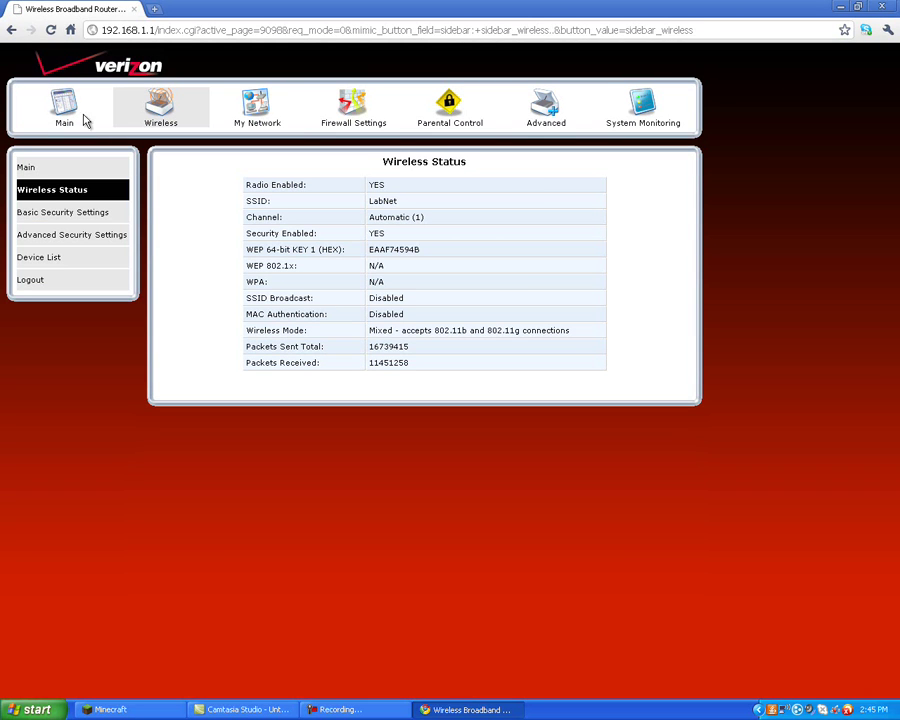
{"action": "left_click", "coordinate": [356, 110]}
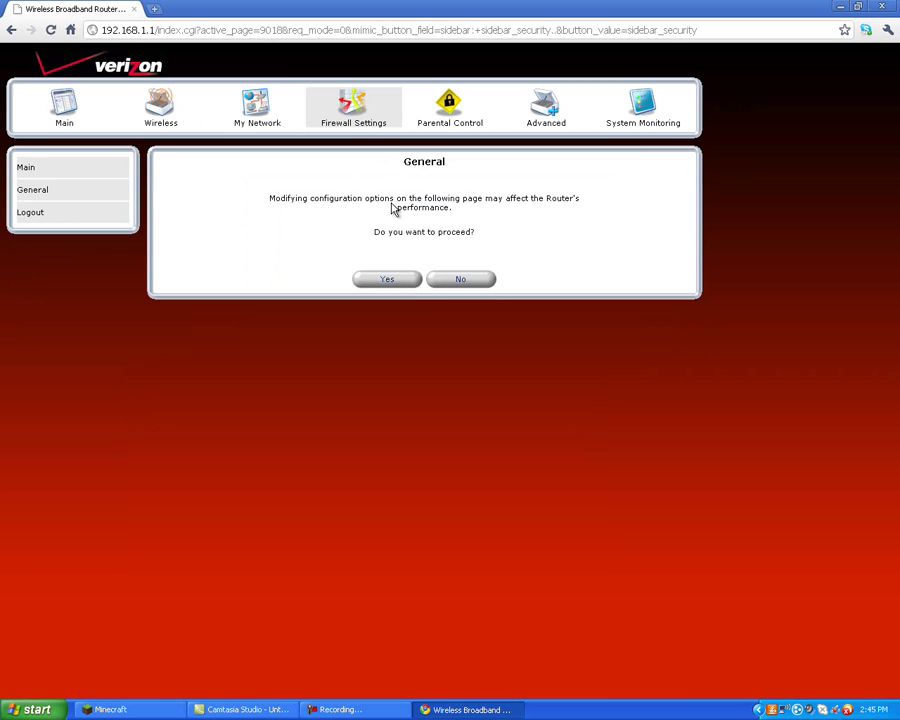
{"action": "left_click", "coordinate": [388, 279]}
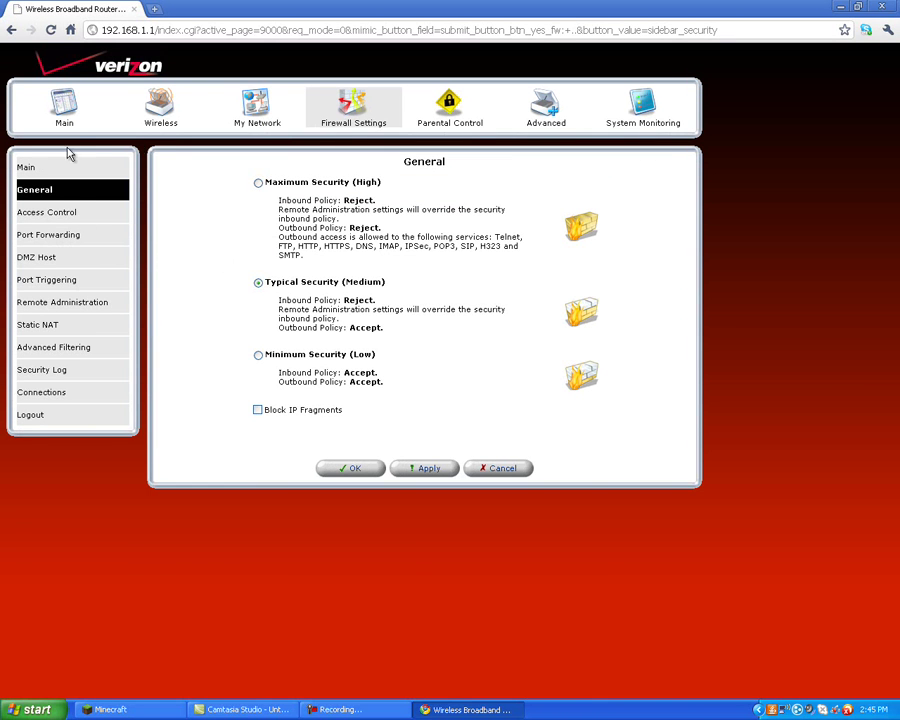
{"action": "left_click", "coordinate": [58, 235]}
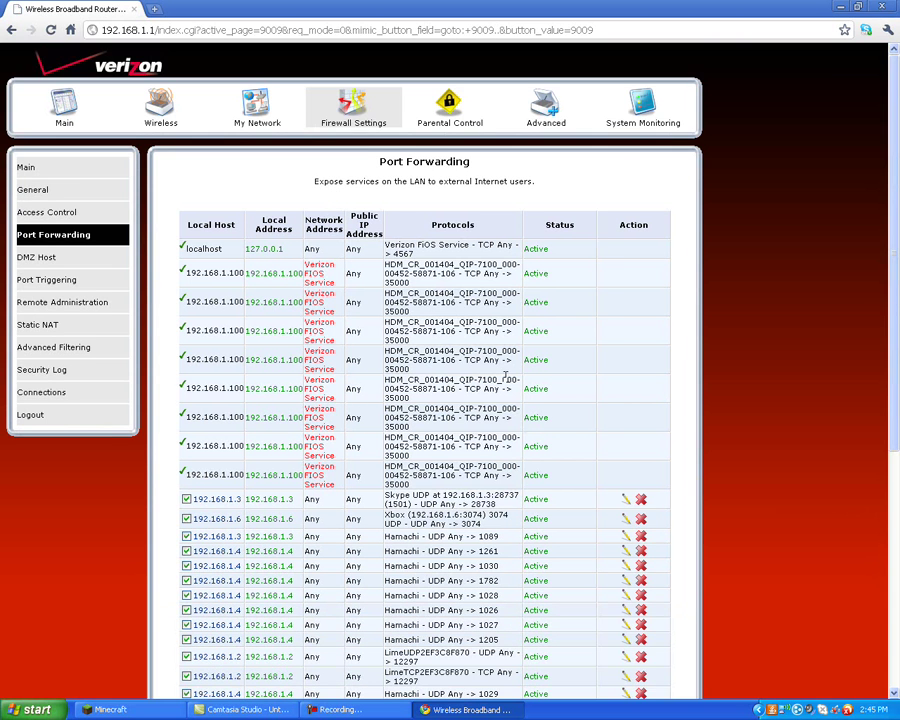
Delete the existing MinecraftServer rule for port 25565 and start a new port forwarding entry.
{"action": "scroll", "coordinate": [232, 614], "scroll_direction": "down", "scroll_amount": 5}
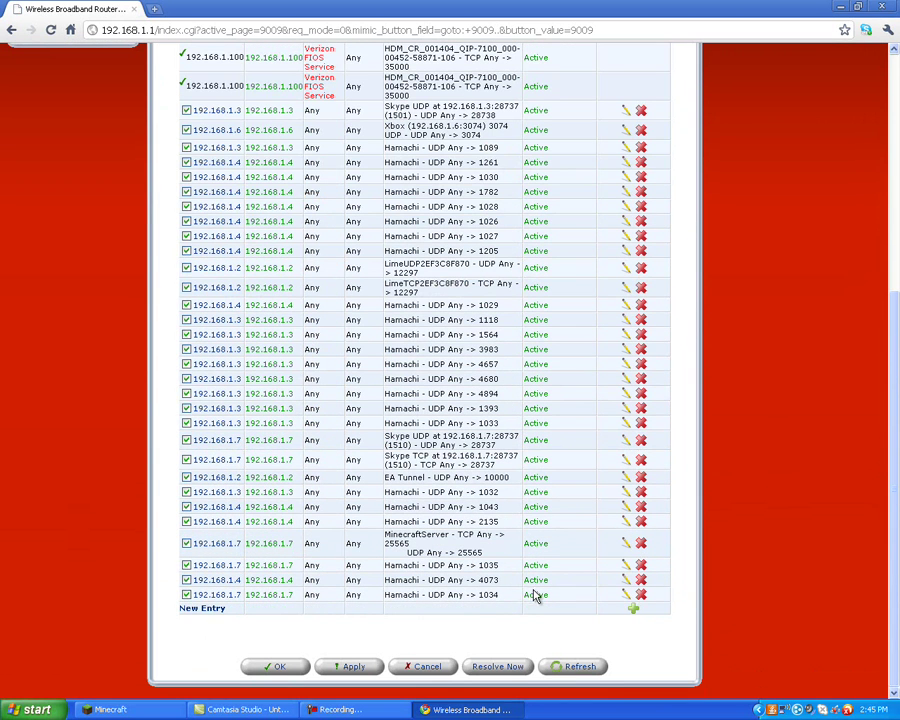
{"action": "left_click", "coordinate": [631, 605]}
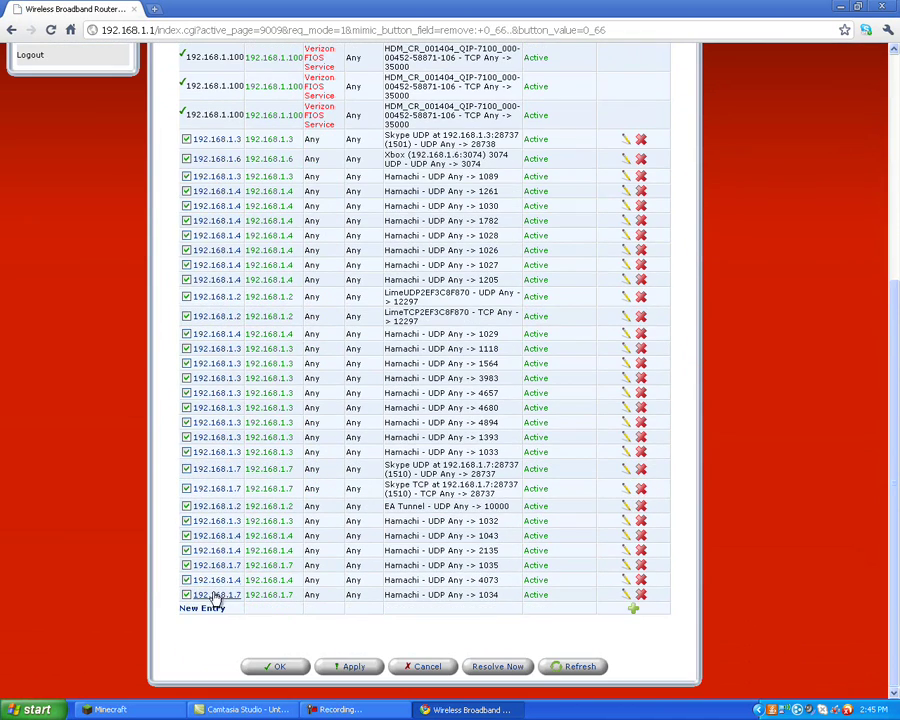
{"action": "left_click", "coordinate": [210, 607]}
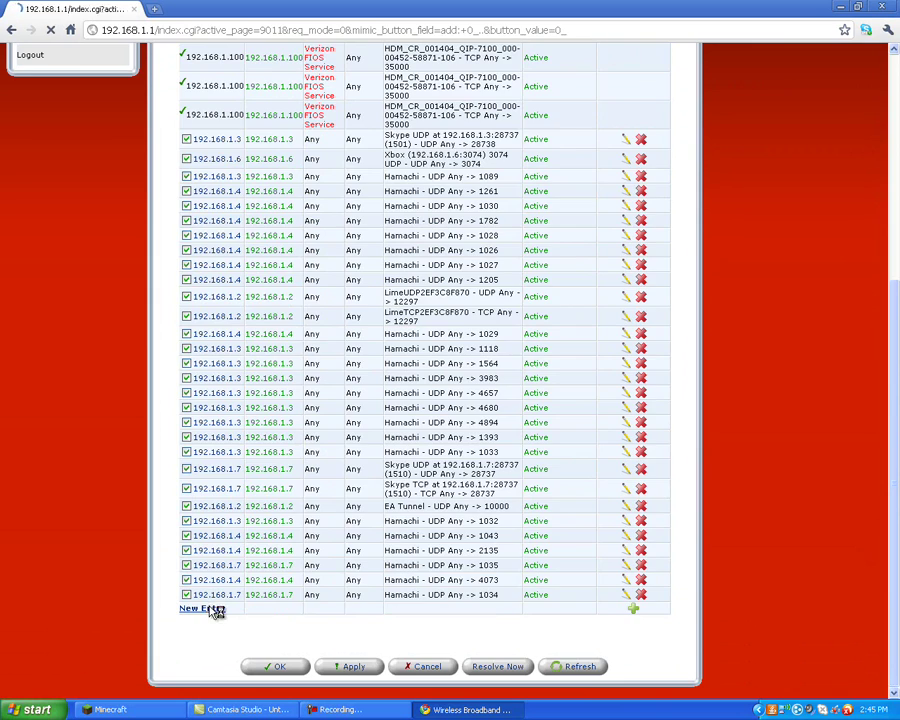
{"action": "left_click", "coordinate": [464, 228]}
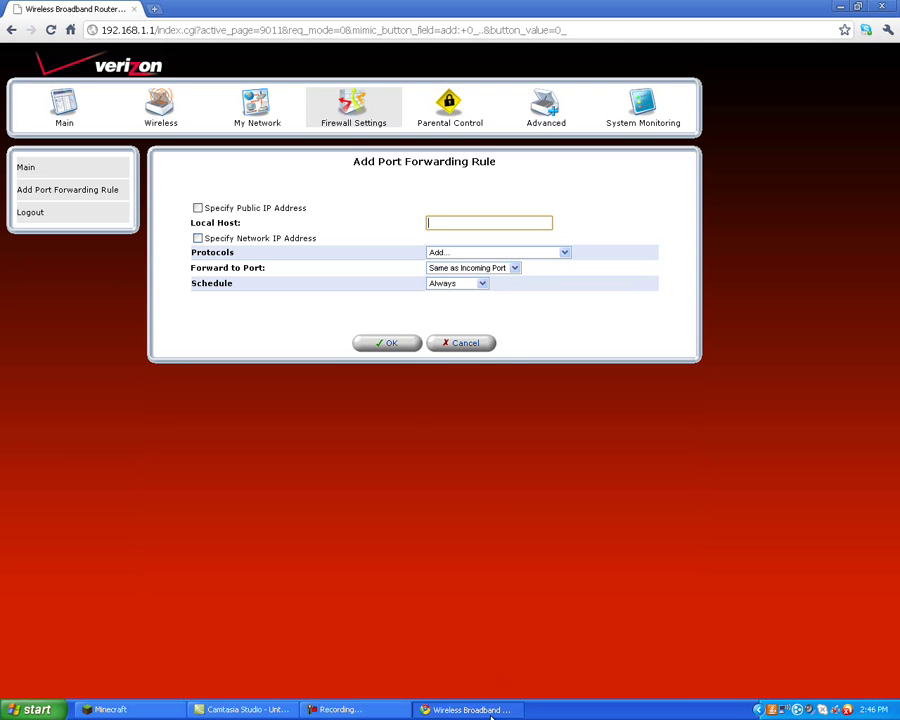
Open a Windows command prompt by running cmd.
{"action": "left_click", "coordinate": [37, 709]}
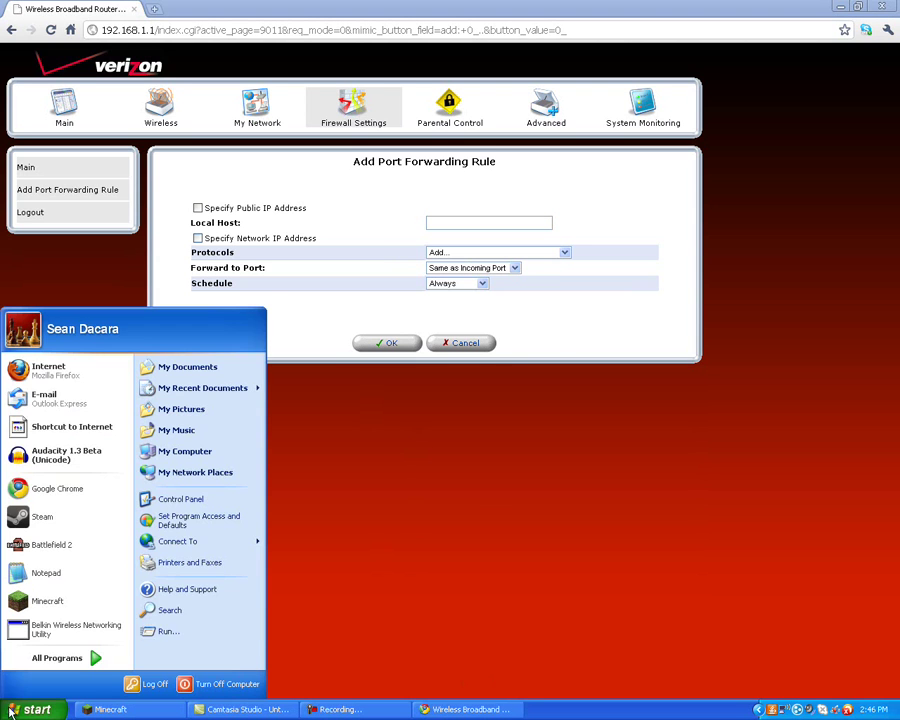
{"action": "left_click", "coordinate": [147, 629]}
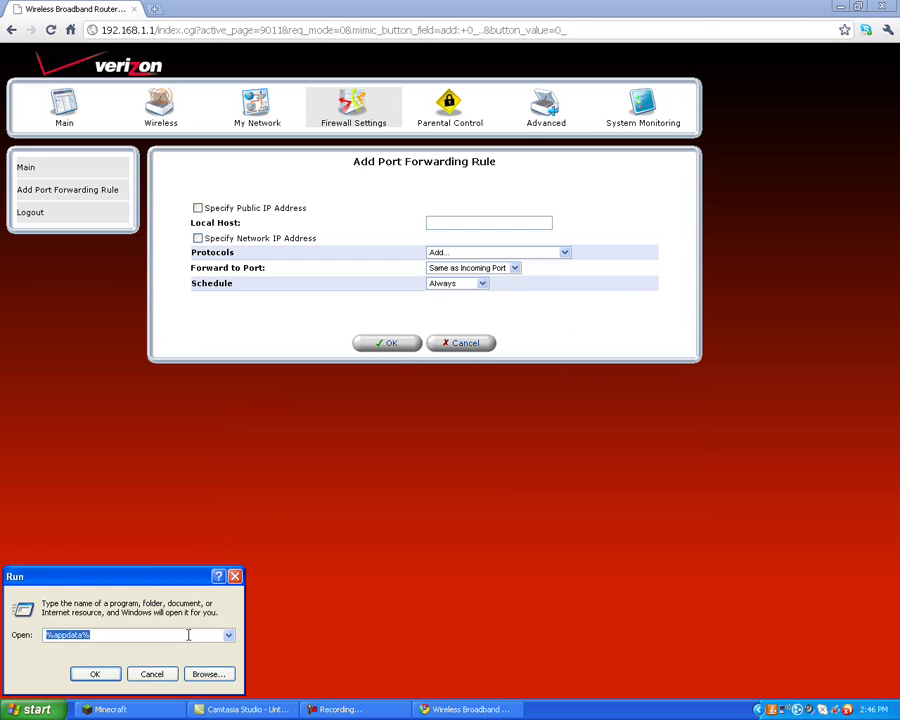
{"action": "key", "text": "BackSpace"}
{"action": "type", "text": "c"}
{"action": "key", "text": "BackSpace"}
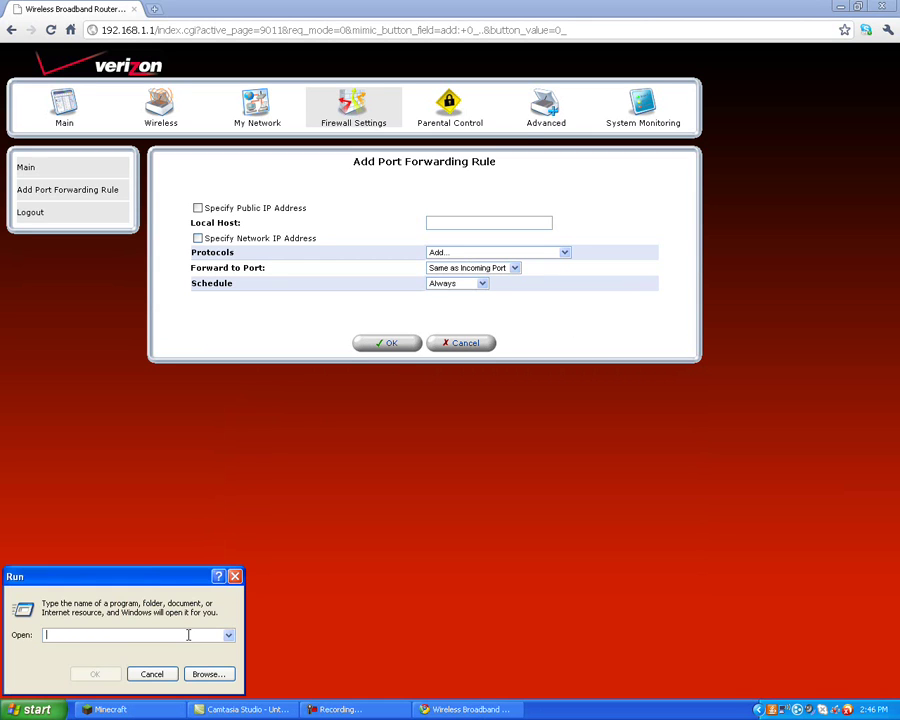
{"action": "type", "text": "cmd"}
{"action": "key", "text": "Return"}
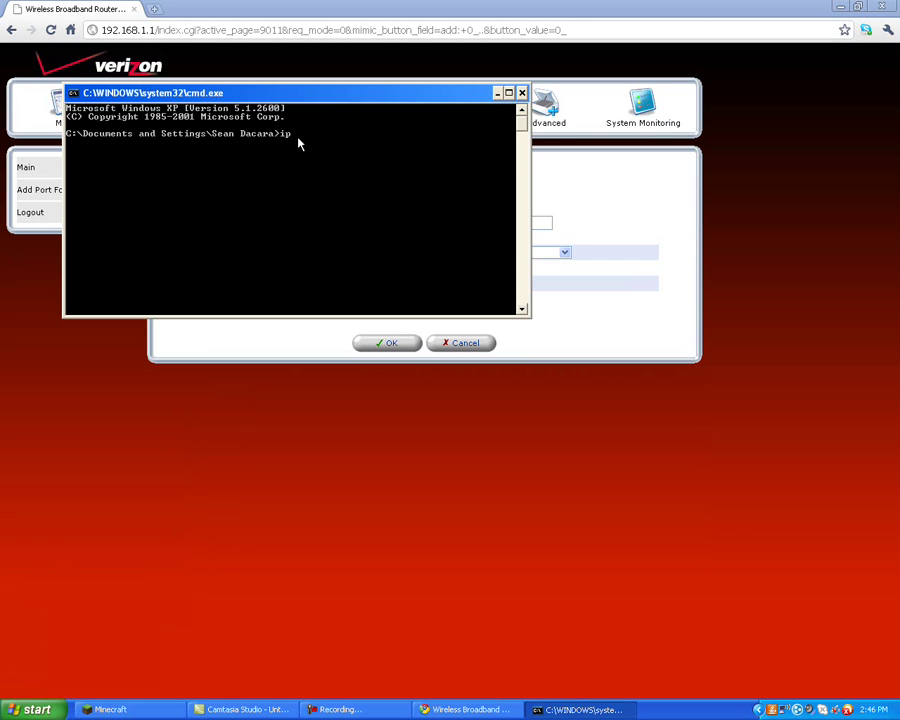
Run ipconfig and look up the wireless network connection's IP address.
{"action": "type", "text": "ipconfig"}
{"action": "key", "text": "Return"}
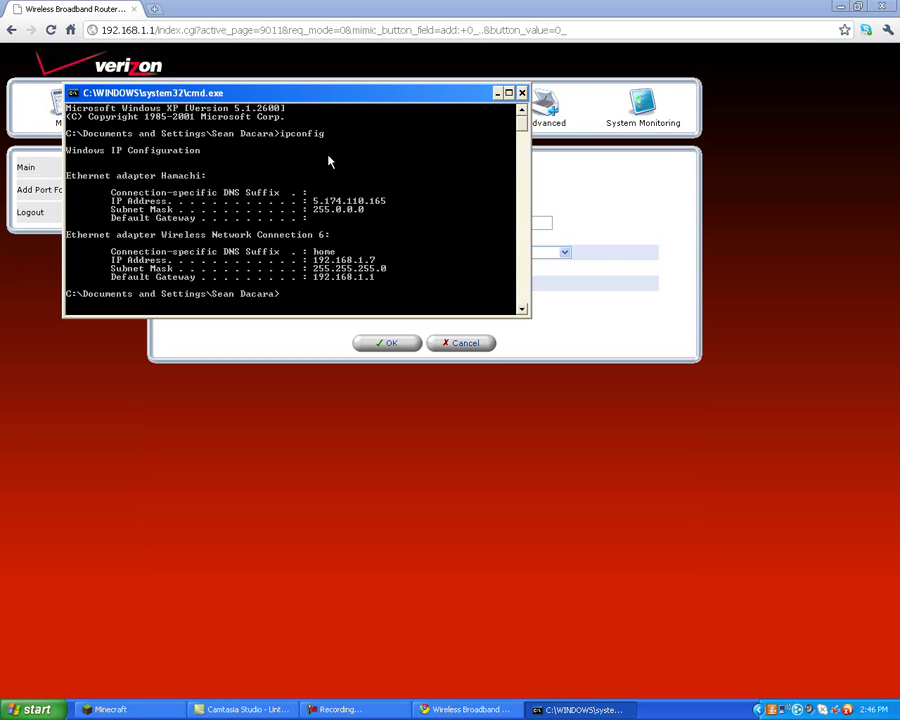
{"action": "left_click", "coordinate": [58, 218]}
{"action": "left_click", "coordinate": [545, 709]}
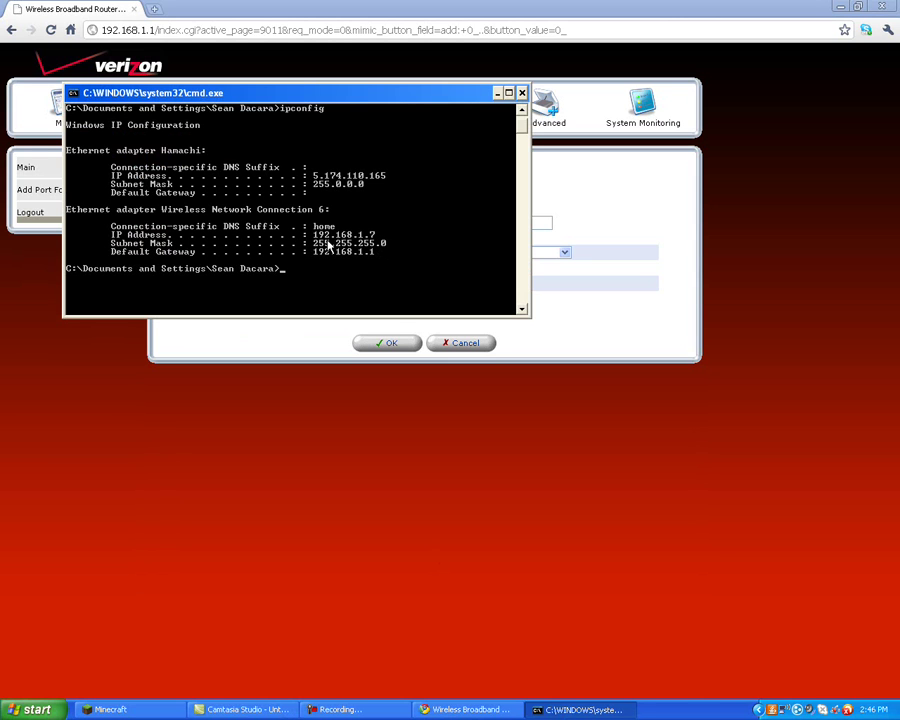
Close the command prompt and set the port forwarding rule's local host to 192.168.1.7.
{"action": "mouse_move", "coordinate": [400, 96]}
{"action": "left_mouse_down"}
{"action": "mouse_move", "coordinate": [297, 92]}
{"action": "mouse_move", "coordinate": [383, 88]}
{"action": "left_mouse_up"}
{"action": "left_click", "coordinate": [503, 83]}
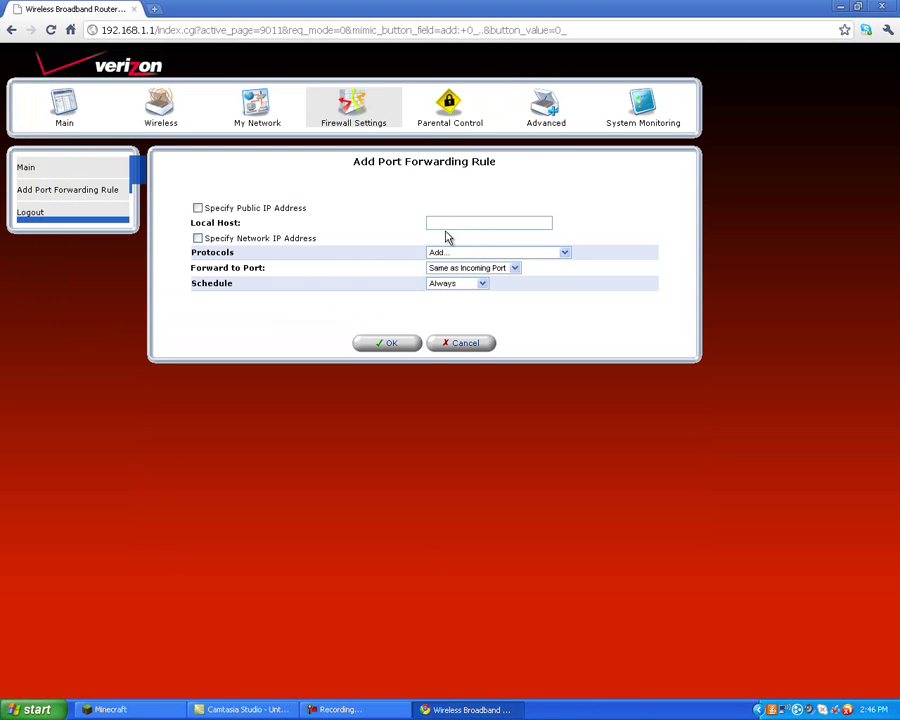
{"action": "left_click", "coordinate": [444, 225]}
{"action": "type", "text": "192.16"}
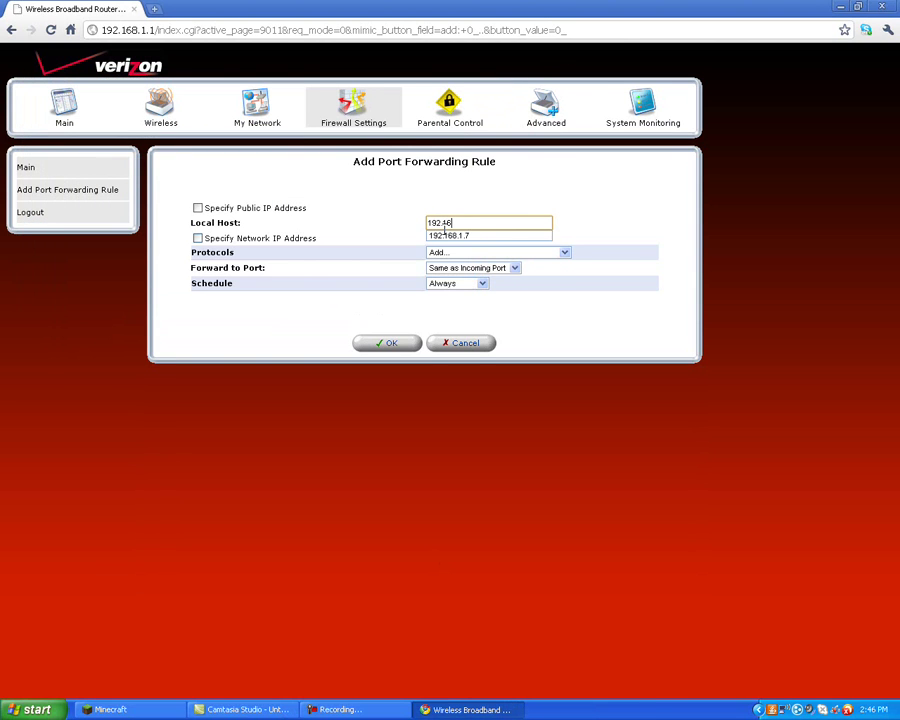
{"action": "type", "text": "8.1.7"}
Add a user-defined protocol to the rule and create a new server ports entry using TCP.
{"action": "left_click", "coordinate": [471, 255]}
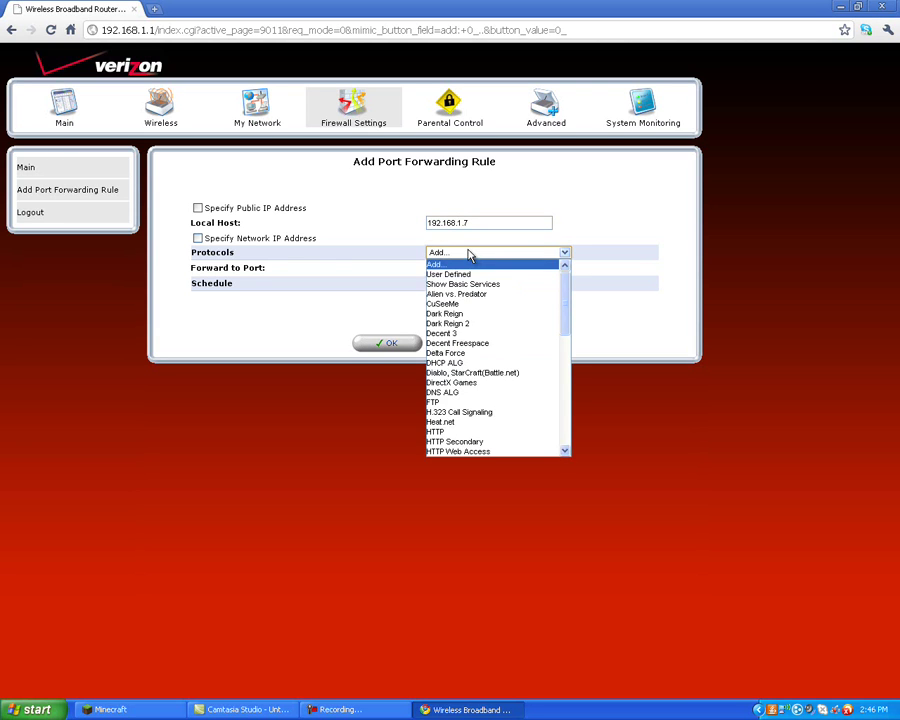
{"action": "left_click", "coordinate": [466, 251]}
{"action": "left_click_drag", "start_coordinate": [188, 251], "coordinate": [247, 257]}
{"action": "left_click", "coordinate": [270, 251]}
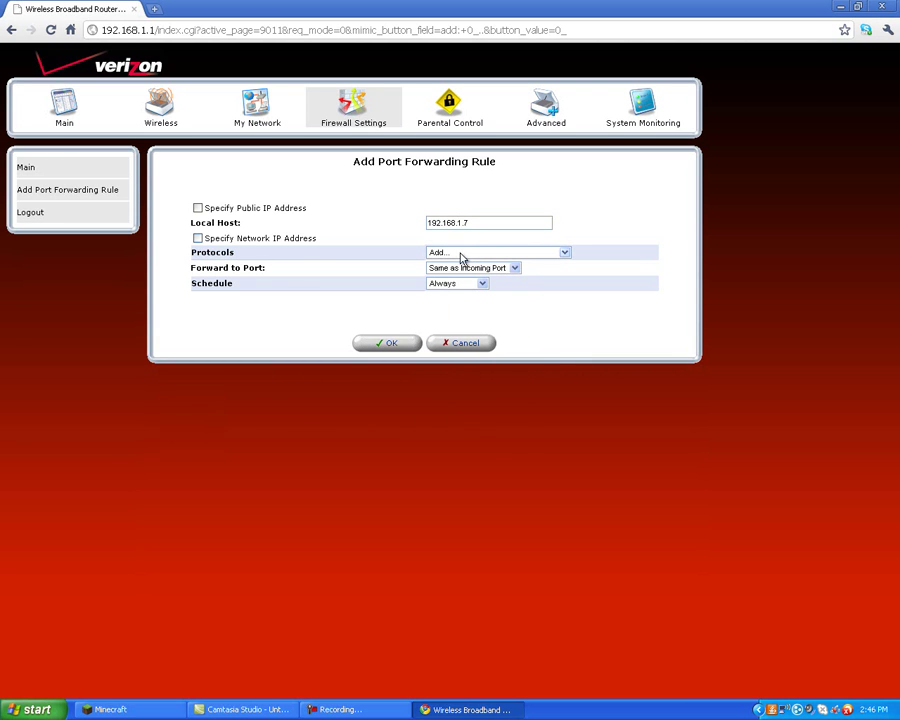
{"action": "left_click", "coordinate": [466, 273]}
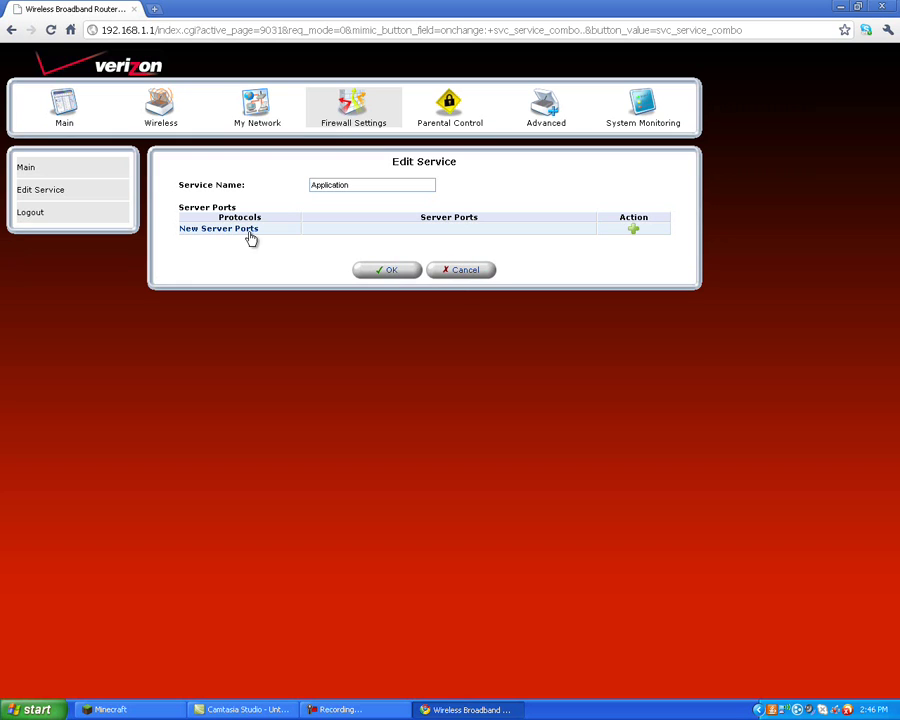
{"action": "left_click", "coordinate": [219, 233]}
{"action": "left_click", "coordinate": [456, 211]}
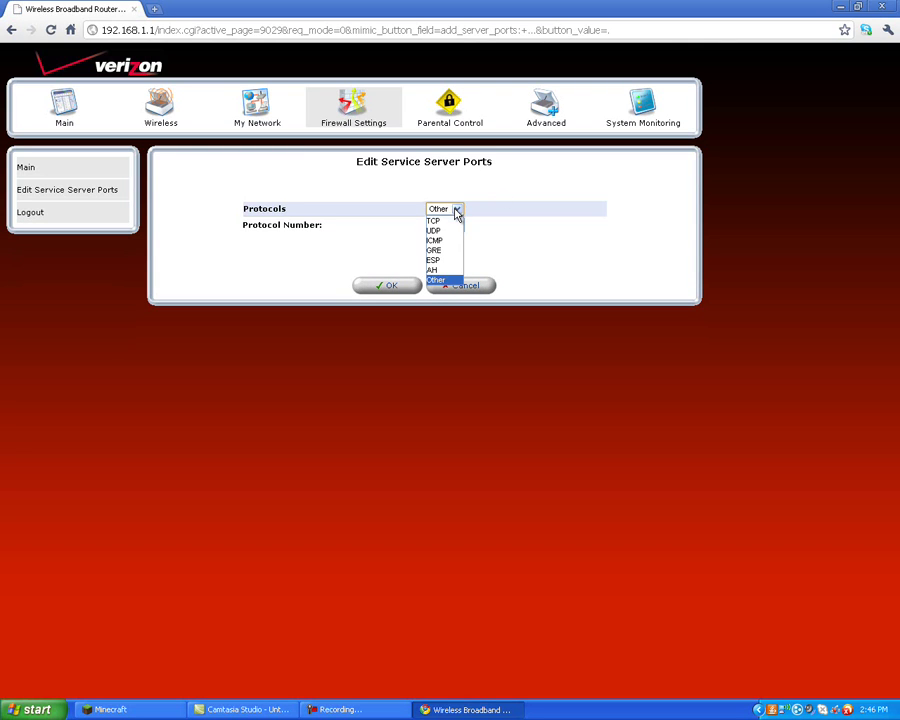
{"action": "left_click", "coordinate": [446, 222]}
Set the TCP entry's source and destination ports to Single and enter 25565 as the source port.
{"action": "left_click", "coordinate": [449, 226]}
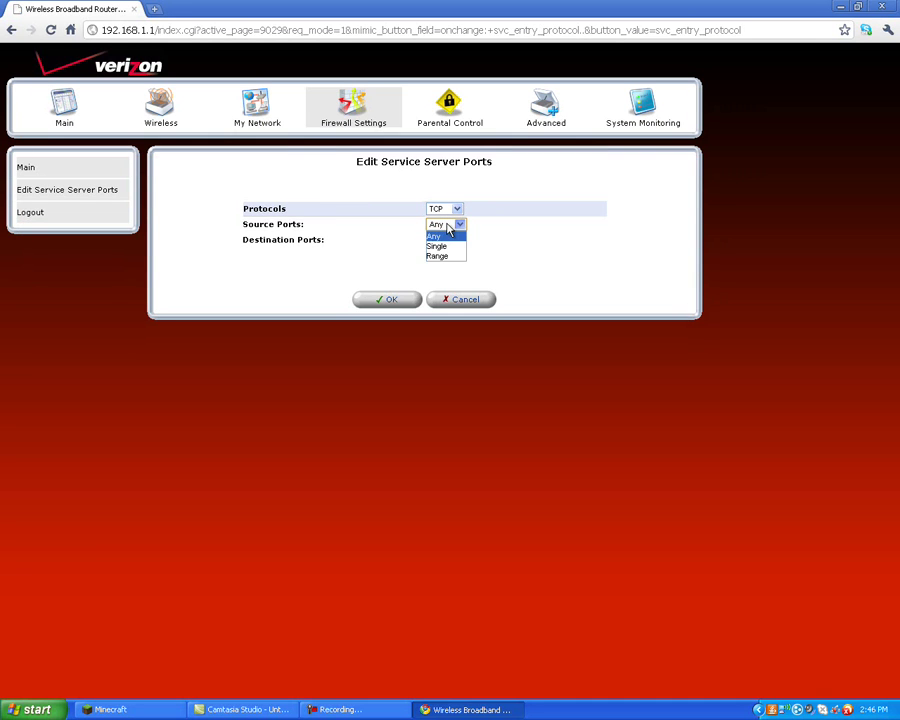
{"action": "left_click", "coordinate": [448, 248]}
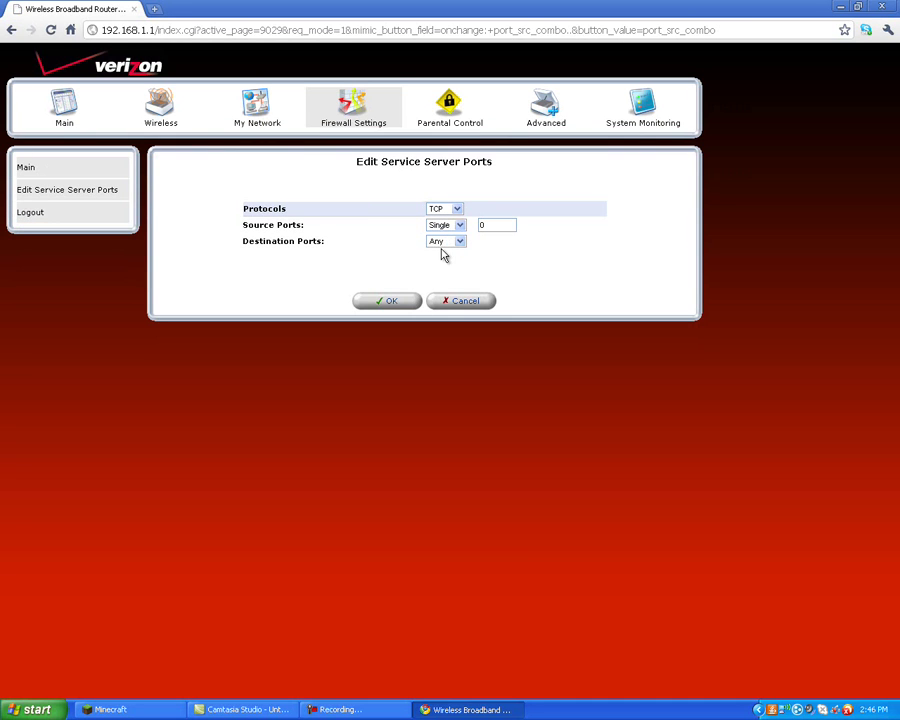
{"action": "left_click", "coordinate": [440, 243]}
{"action": "left_click", "coordinate": [440, 263]}
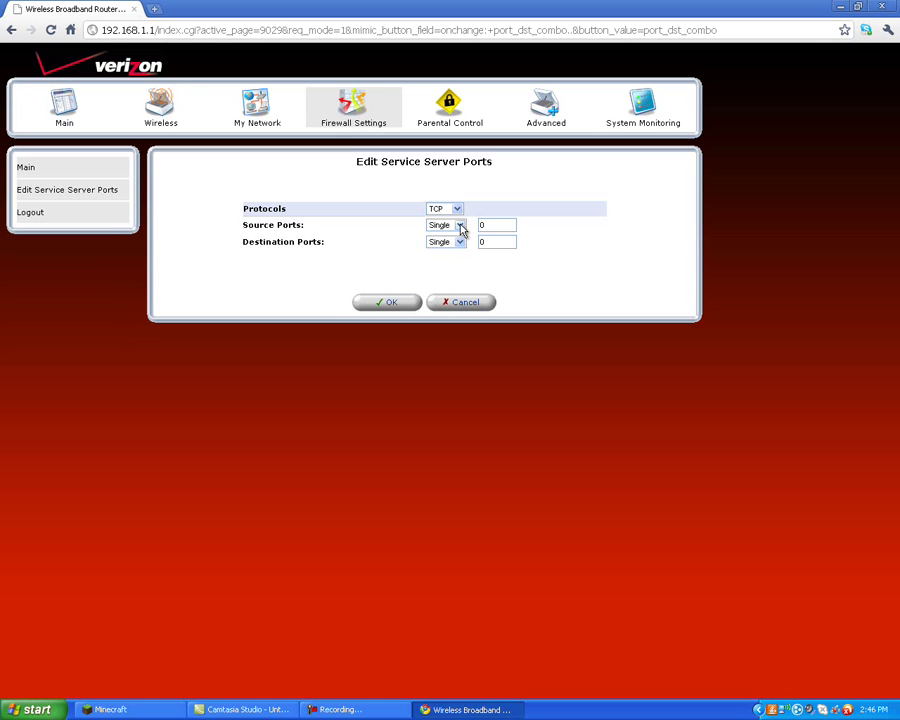
{"action": "double_click", "coordinate": [491, 226]}
{"action": "type", "text": "25565"}
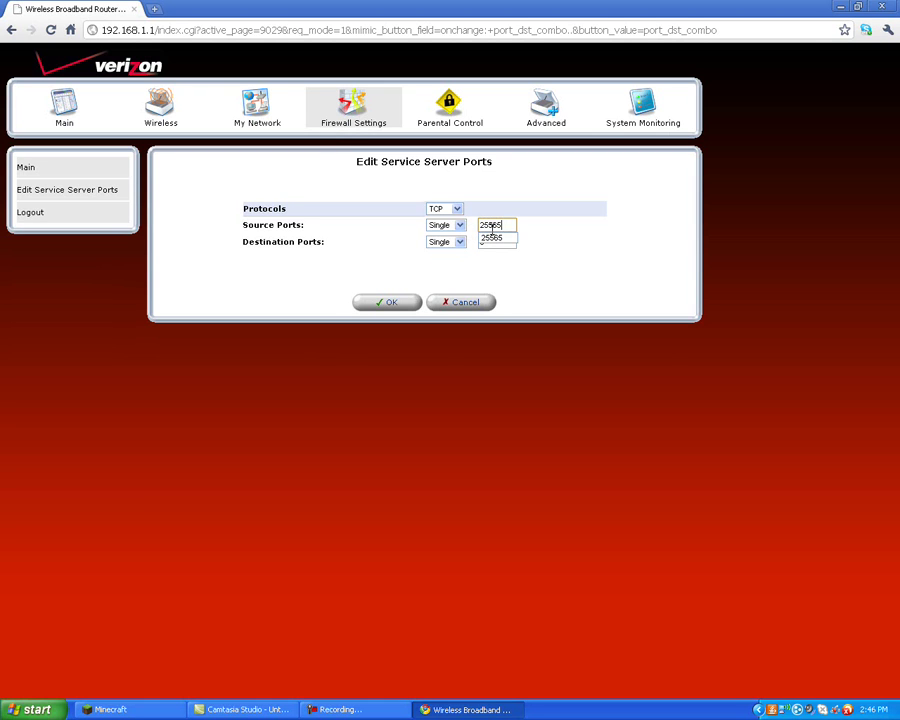
{"action": "key", "text": "Tab"}
{"action": "left_click", "coordinate": [496, 243]}
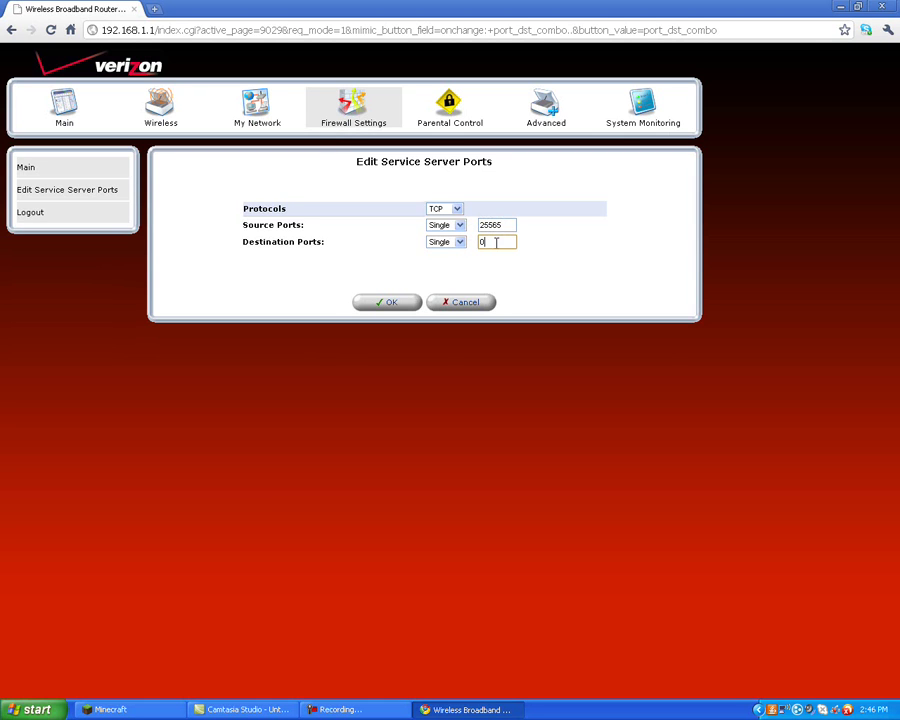
Clear the source port number and set the destination port to 25565.
{"action": "left_click_drag", "start_coordinate": [498, 226], "coordinate": [468, 222]}
{"action": "left_click", "coordinate": [506, 225]}
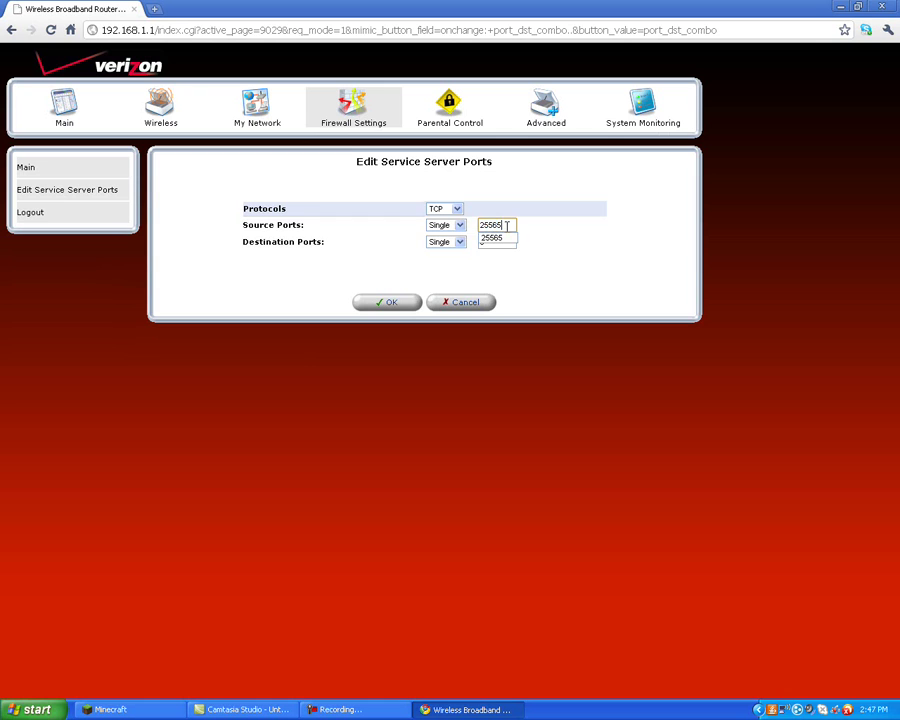
{"action": "key", "text": "BackSpace"}
{"action": "key", "text": "BackSpace"}
{"action": "key", "text": "BackSpace"}
{"action": "key", "text": "BackSpace"}
{"action": "key", "text": "BackSpace"}
{"action": "double_click", "coordinate": [489, 241]}
{"action": "type", "text": "25565"}
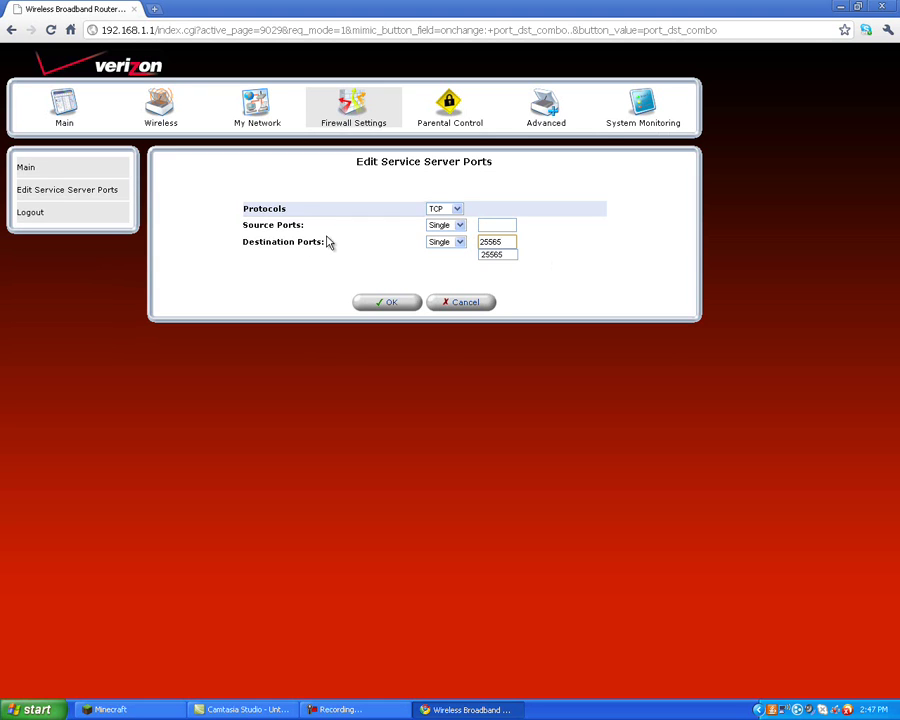
{"action": "left_click_drag", "start_coordinate": [326, 241], "coordinate": [243, 240]}
{"action": "left_click", "coordinate": [370, 263]}
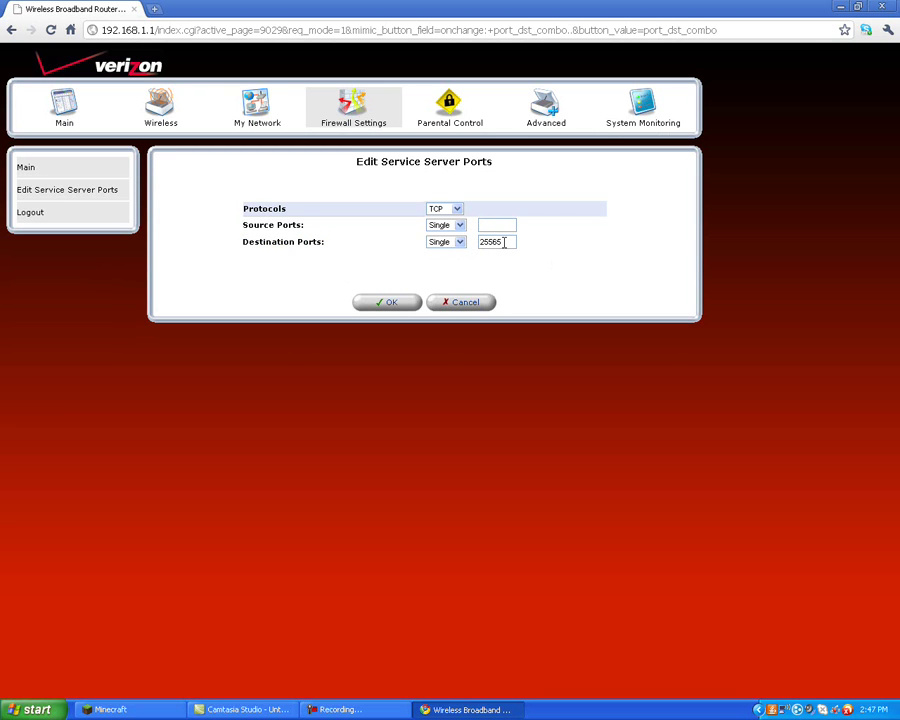
Try to save the TCP server ports with the source port number left blank.
{"action": "left_click", "coordinate": [391, 305]}
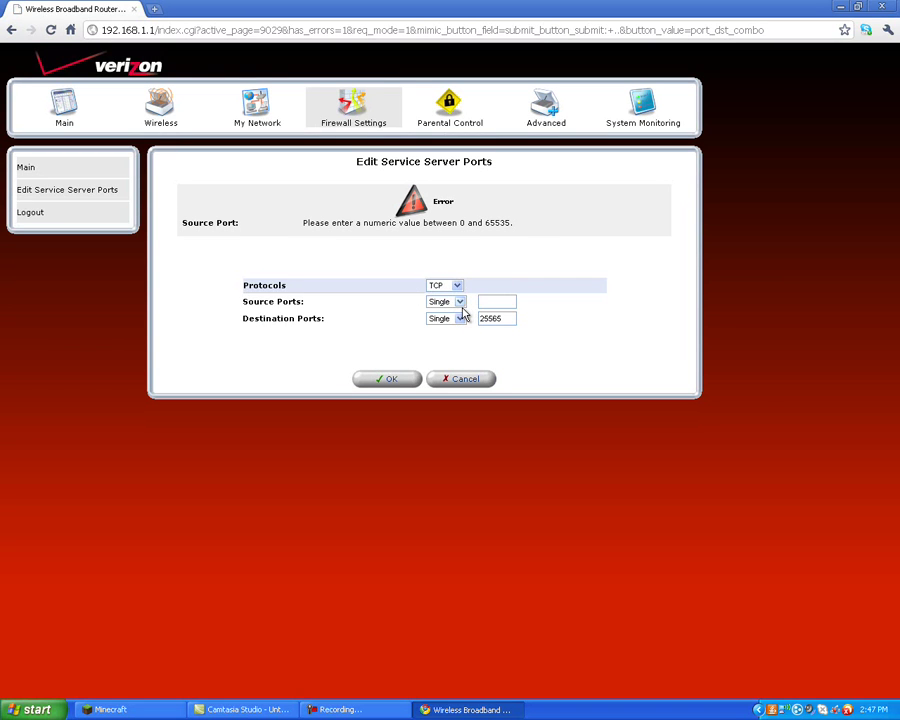
{"action": "left_click", "coordinate": [405, 380]}
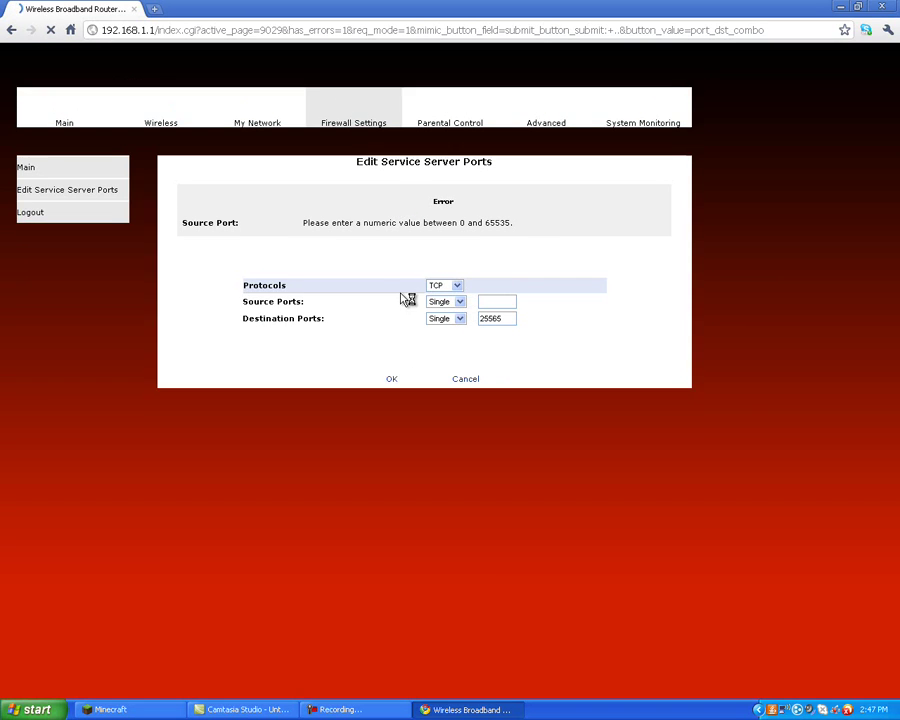
{"action": "left_click", "coordinate": [382, 382]}
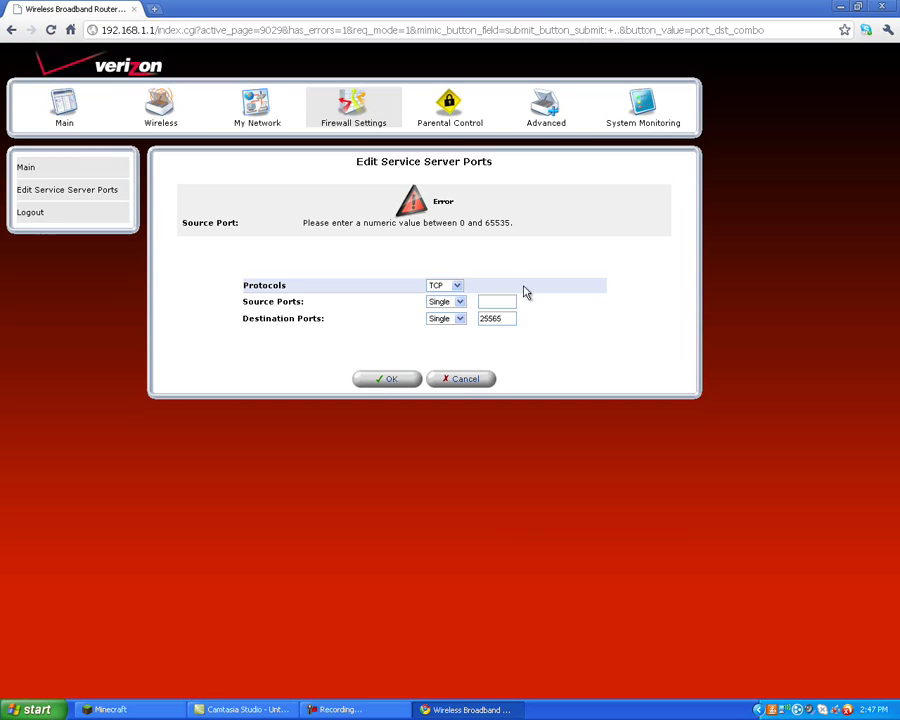
Set the source ports to Any, keep the destination port as Single, and save the TCP entry.
{"action": "left_click", "coordinate": [459, 302]}
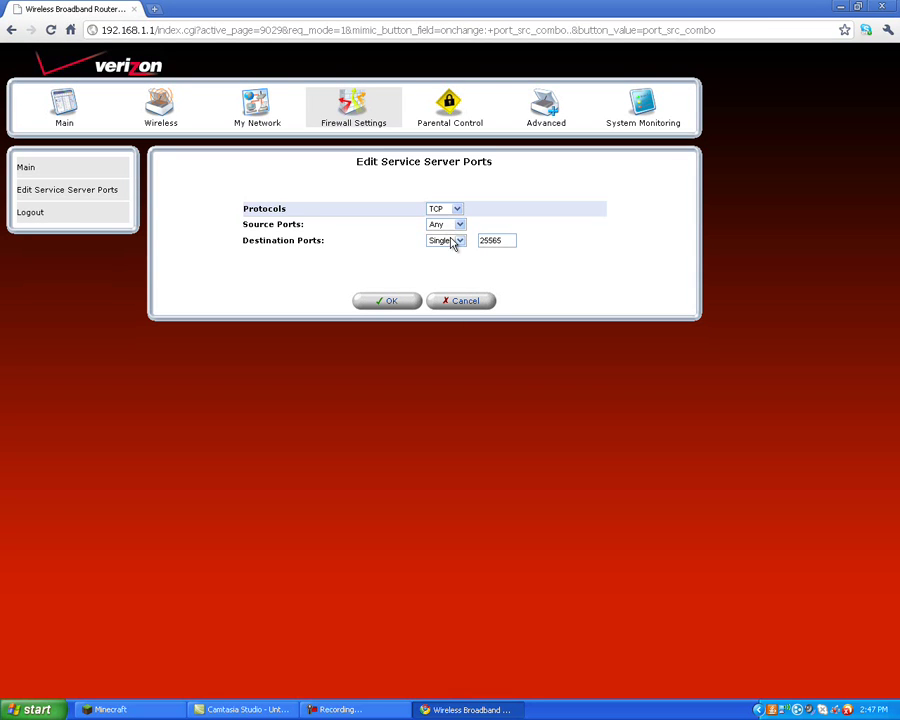
{"action": "left_click", "coordinate": [459, 241]}
{"action": "left_click", "coordinate": [444, 262]}
{"action": "left_click", "coordinate": [456, 226]}
{"action": "left_click", "coordinate": [440, 233]}
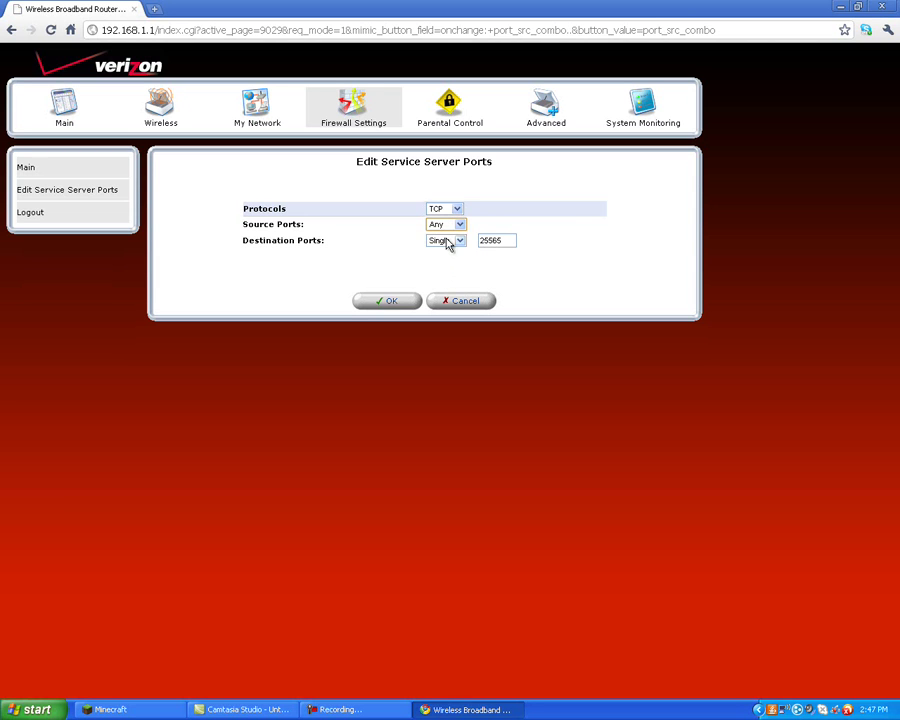
{"action": "left_click", "coordinate": [406, 301]}
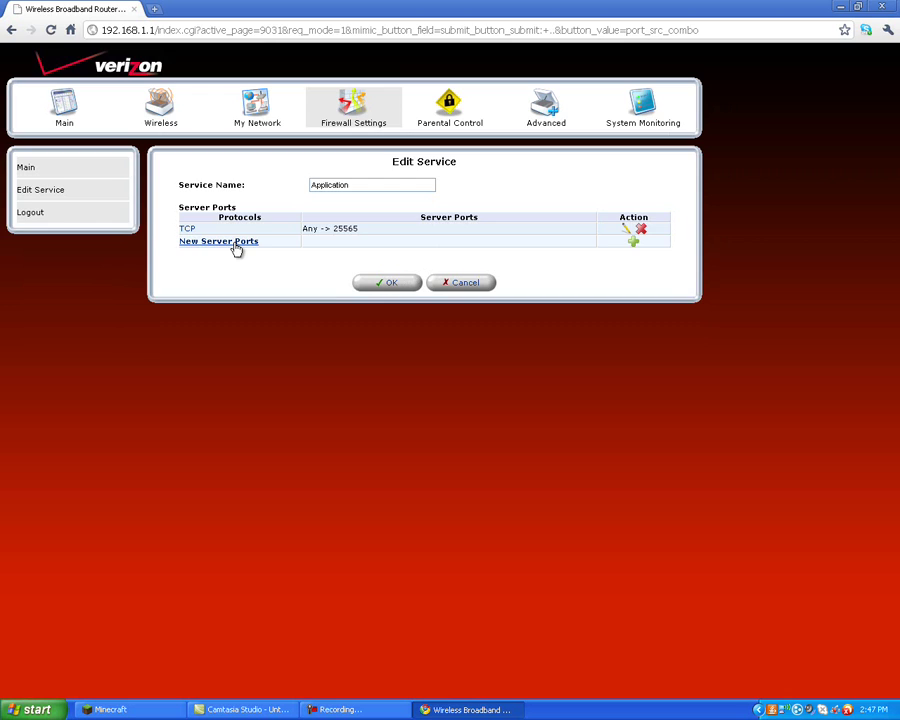
Add a UDP server ports entry with any source port and single destination port 25565, and save it.
{"action": "left_click", "coordinate": [236, 250]}
{"action": "left_click", "coordinate": [455, 208]}
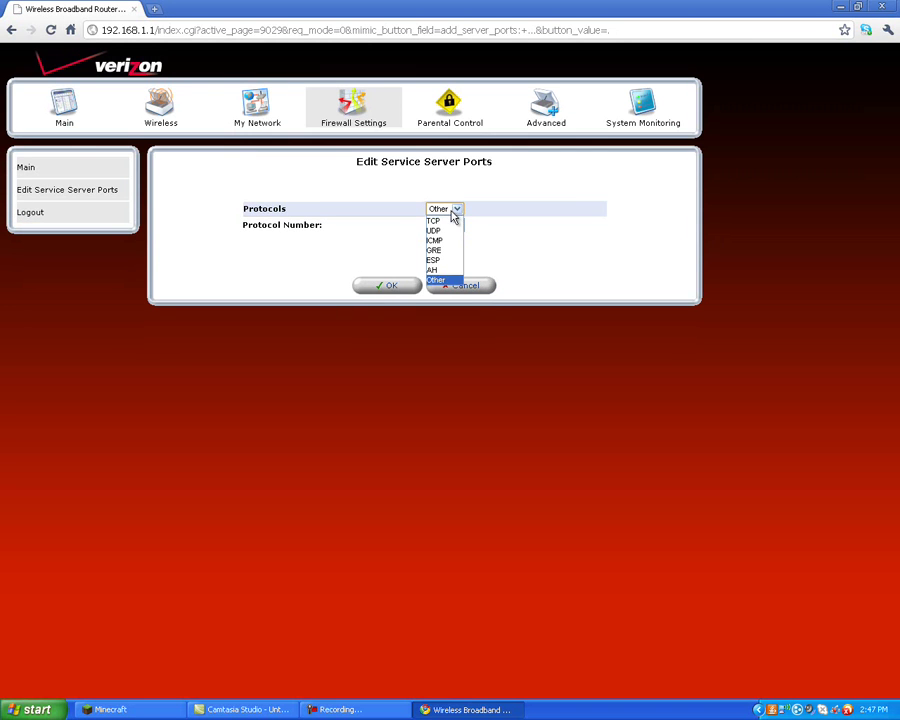
{"action": "left_click", "coordinate": [446, 231]}
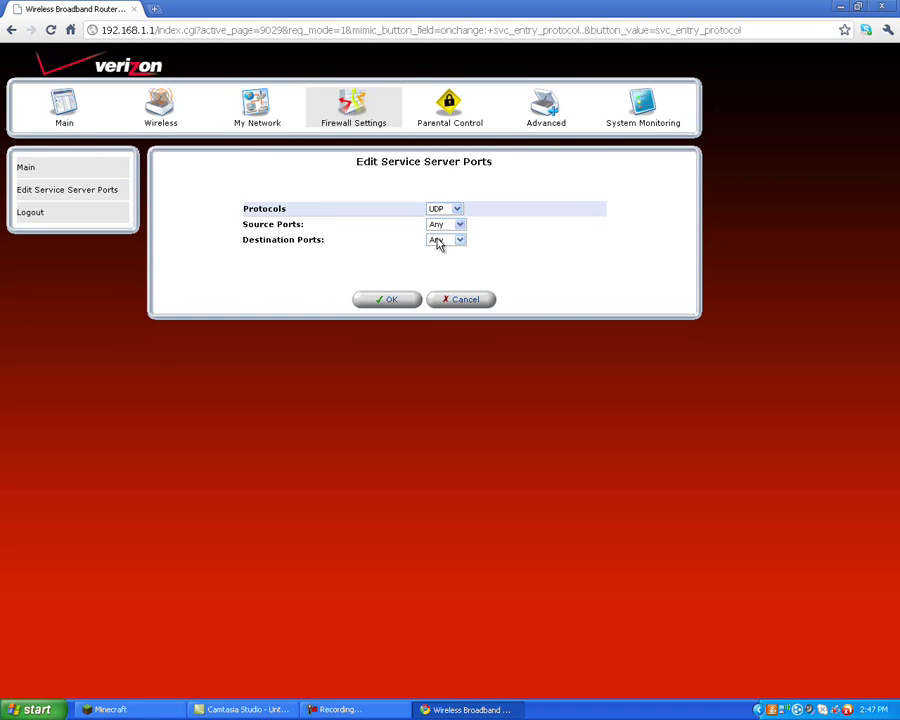
{"action": "left_click", "coordinate": [440, 241]}
{"action": "left_click", "coordinate": [442, 261]}
{"action": "left_click", "coordinate": [506, 241]}
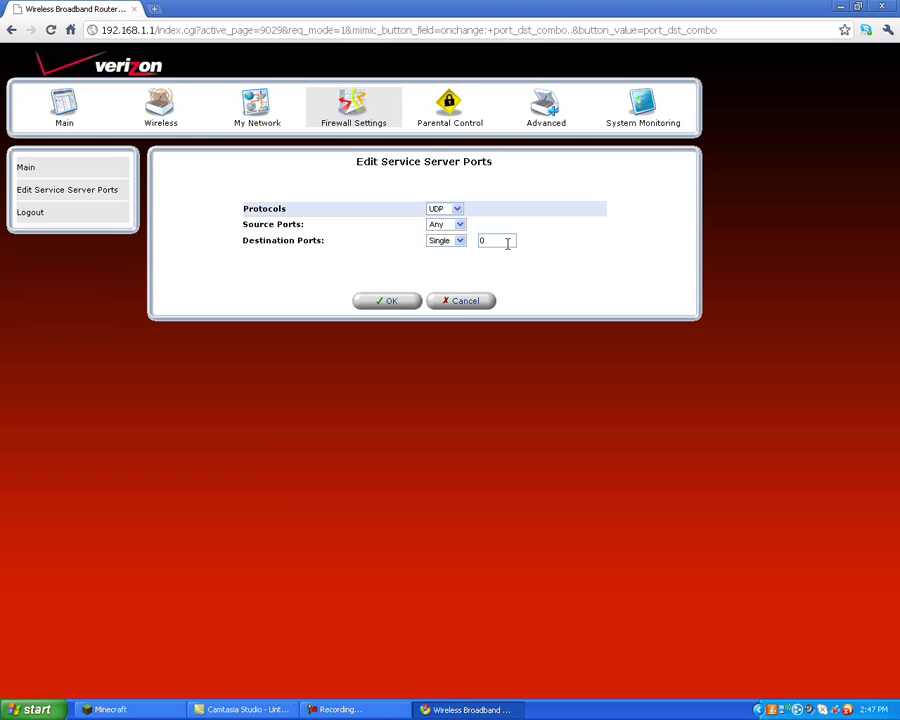
{"action": "key", "text": "BackSpace"}
{"action": "type", "text": "255"}
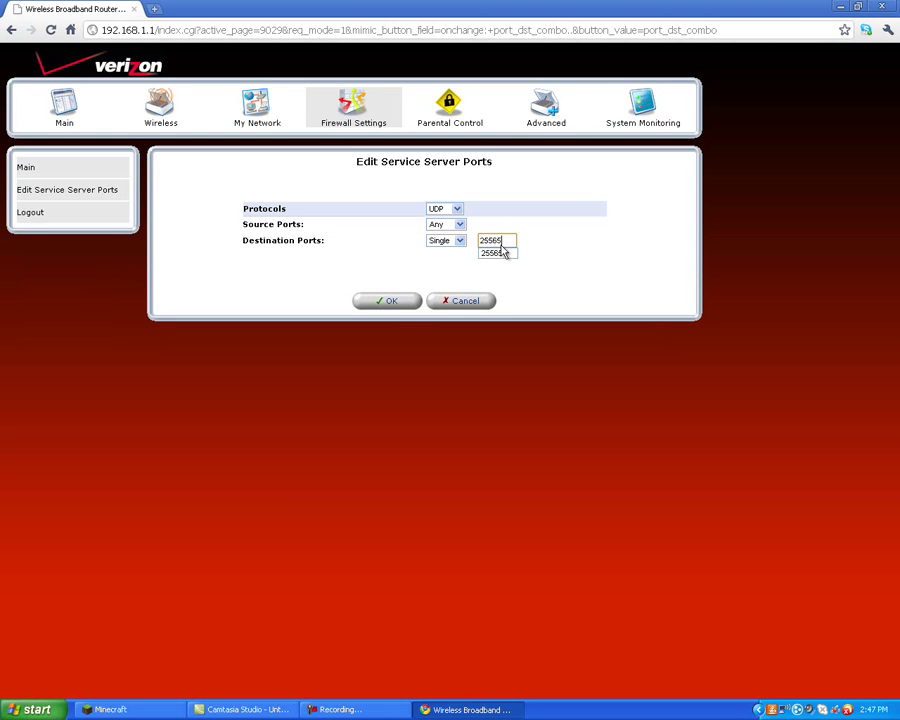
{"action": "type", "text": "65"}
{"action": "left_click", "coordinate": [390, 302]}
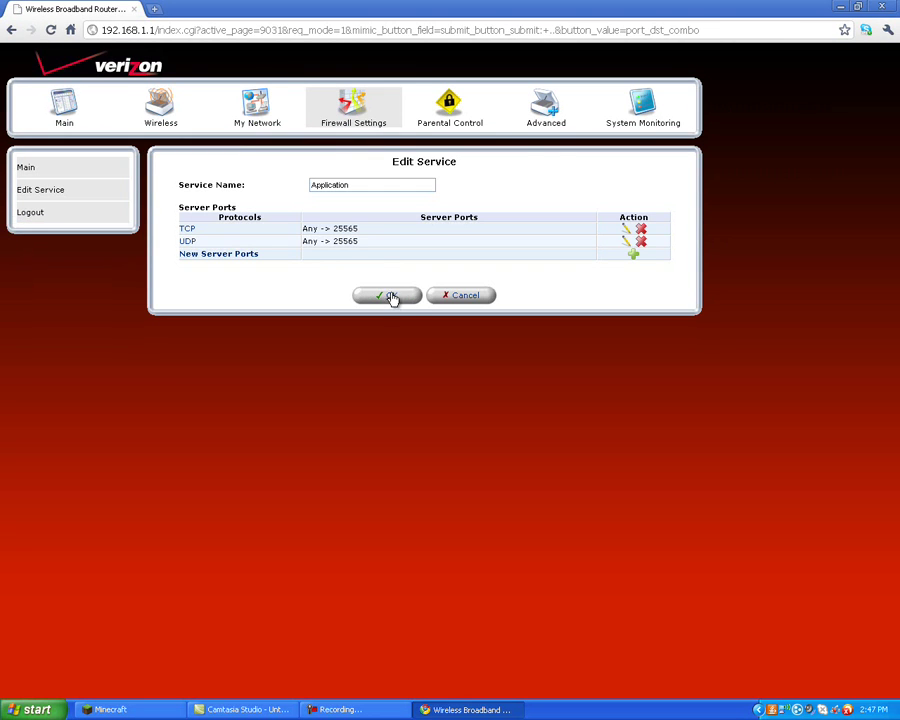
Check the TCP and UDP port entries and save the Application service.
{"action": "left_click_drag", "start_coordinate": [356, 243], "coordinate": [302, 228]}
{"action": "left_click", "coordinate": [346, 268]}
{"action": "left_click", "coordinate": [384, 299]}
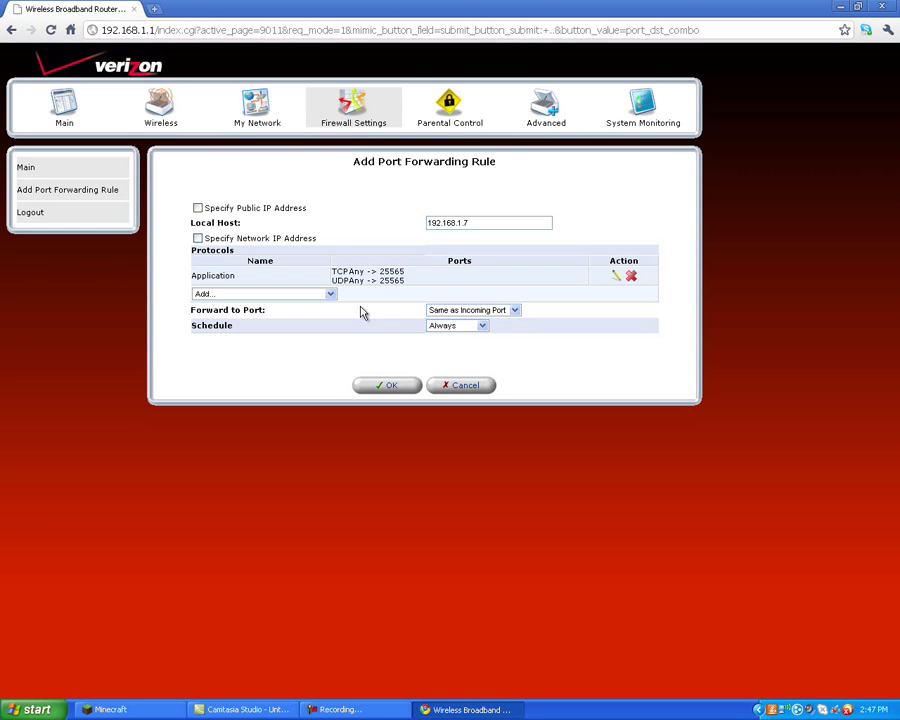
Save the port forwarding rule with Forward to Port as Same as Incoming Port and the schedule as Always.
{"action": "left_click", "coordinate": [463, 312]}
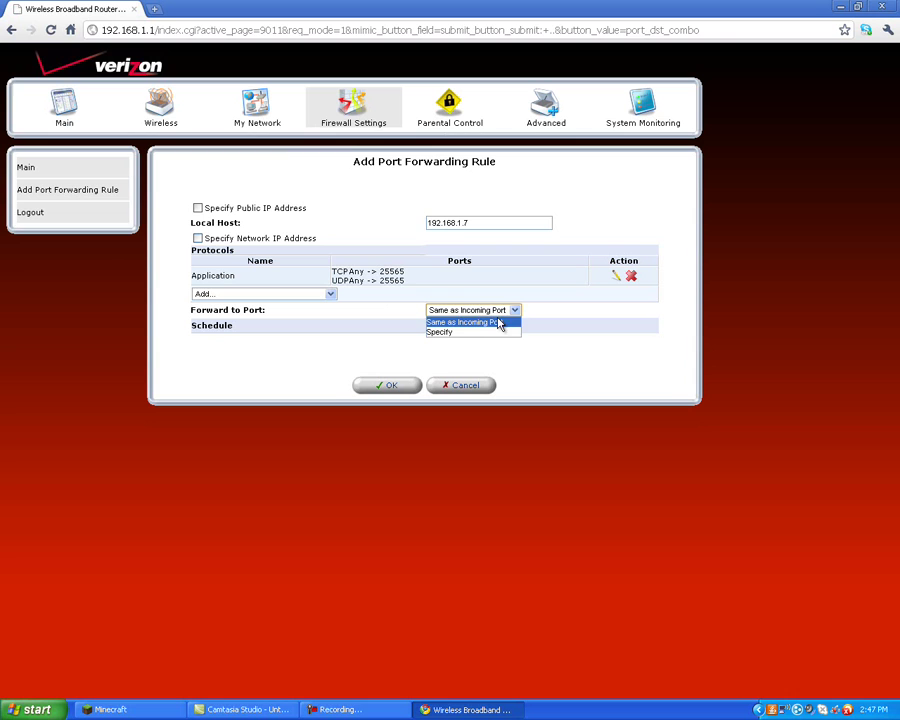
{"action": "left_click", "coordinate": [466, 322]}
{"action": "left_click", "coordinate": [469, 330]}
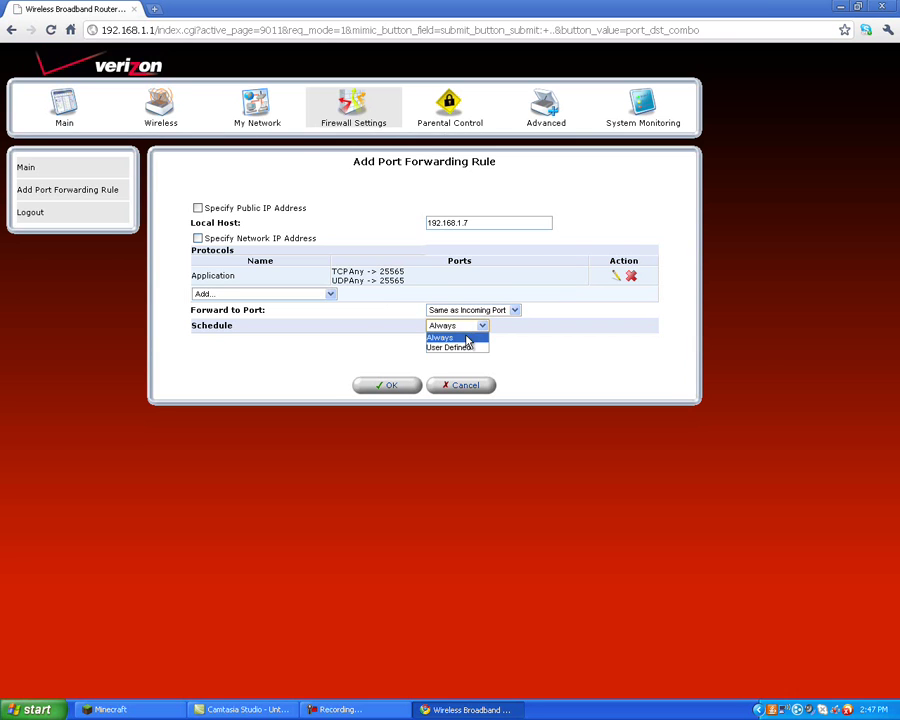
{"action": "left_click", "coordinate": [439, 339]}
{"action": "left_click", "coordinate": [440, 328]}
{"action": "left_click", "coordinate": [440, 338]}
{"action": "left_click", "coordinate": [329, 294]}
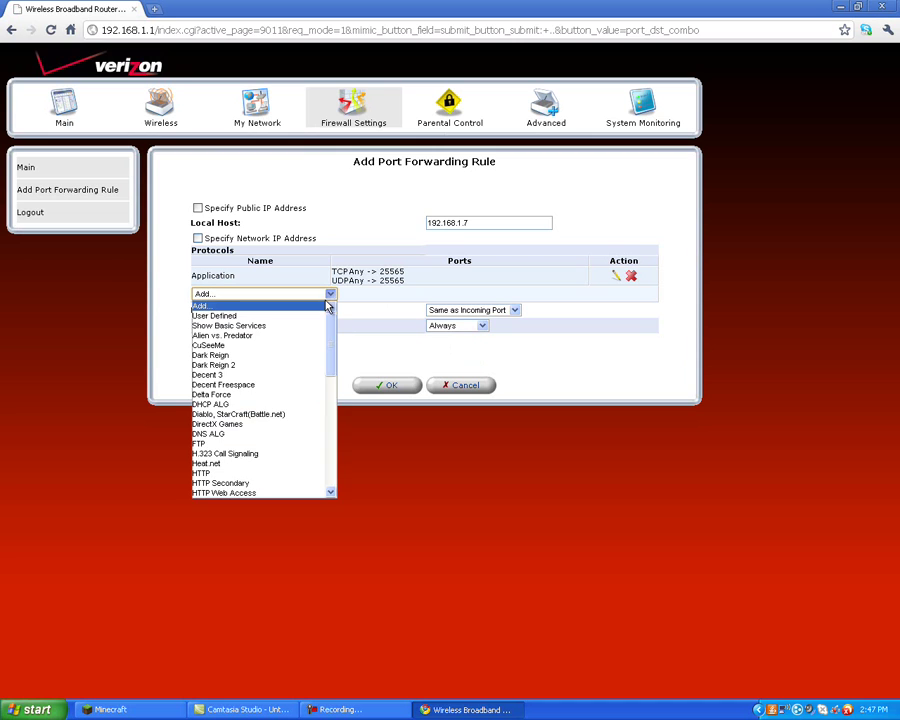
{"action": "left_click", "coordinate": [326, 298]}
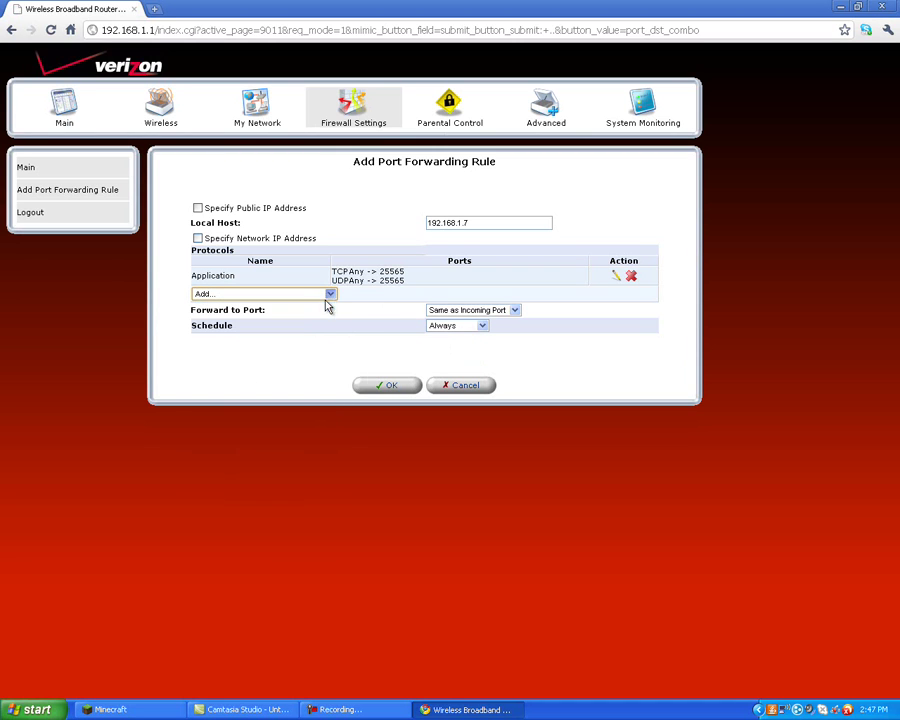
{"action": "left_click", "coordinate": [394, 388]}
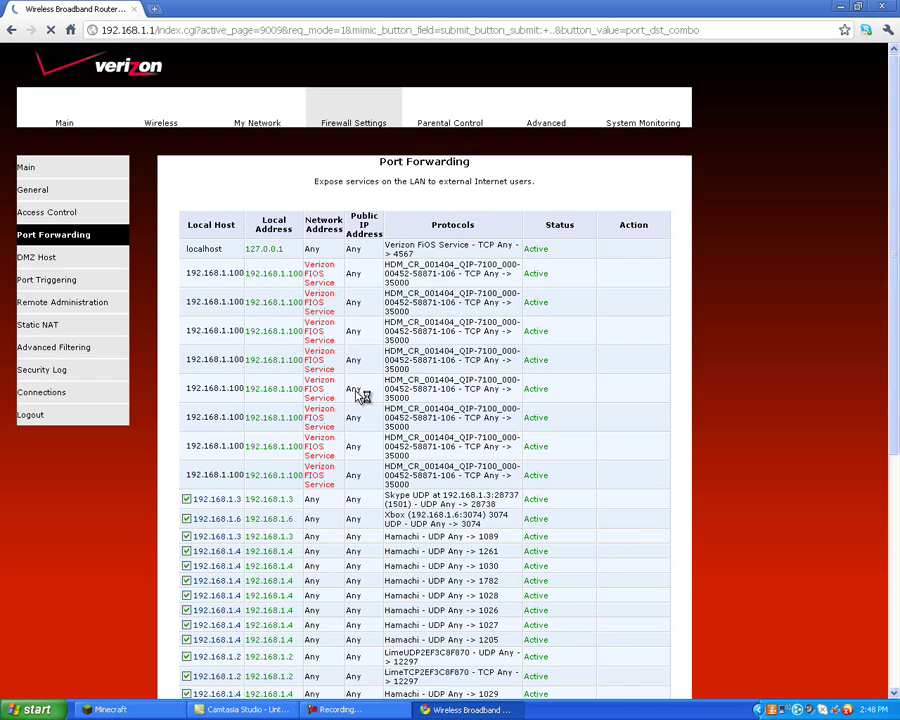
Confirm the port forwarding list including the new Application rule and log out of the router.
{"action": "scroll", "coordinate": [407, 360], "scroll_direction": "down", "scroll_amount": 3}
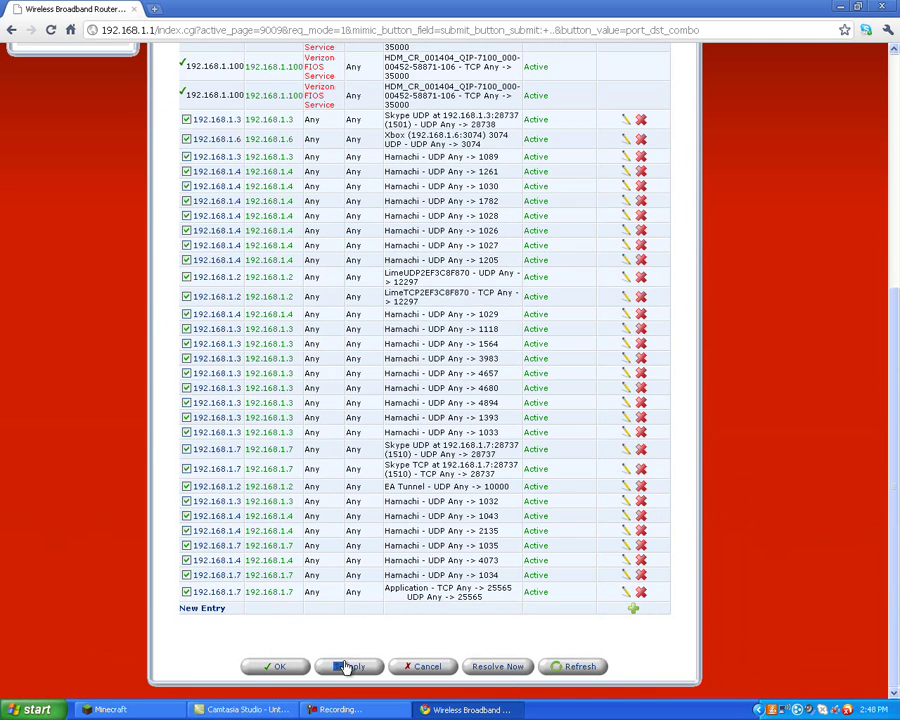
{"action": "left_click", "coordinate": [275, 665]}
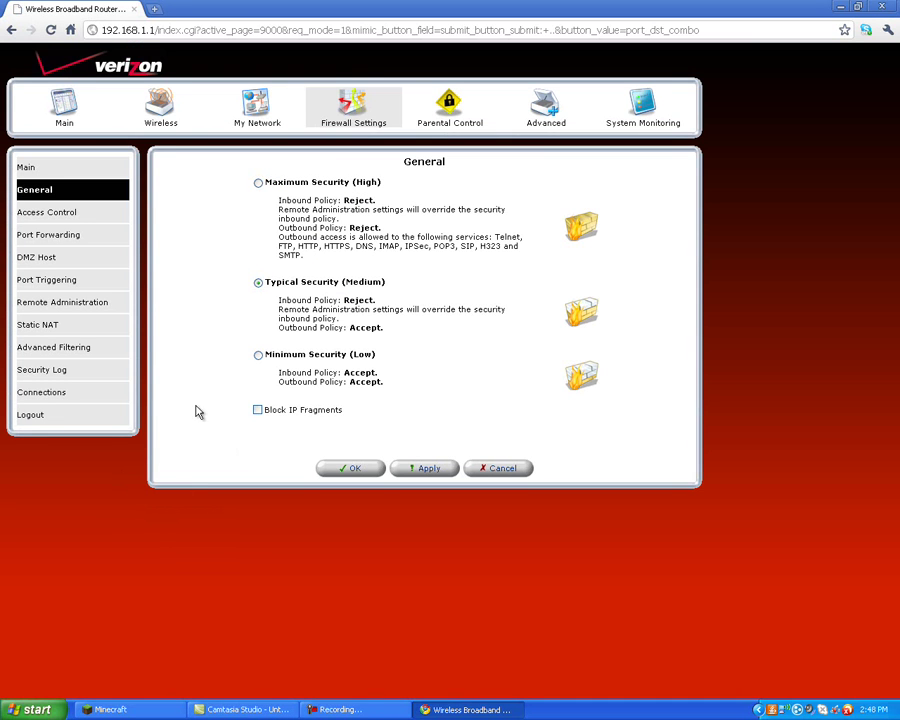
{"action": "left_click", "coordinate": [30, 414]}
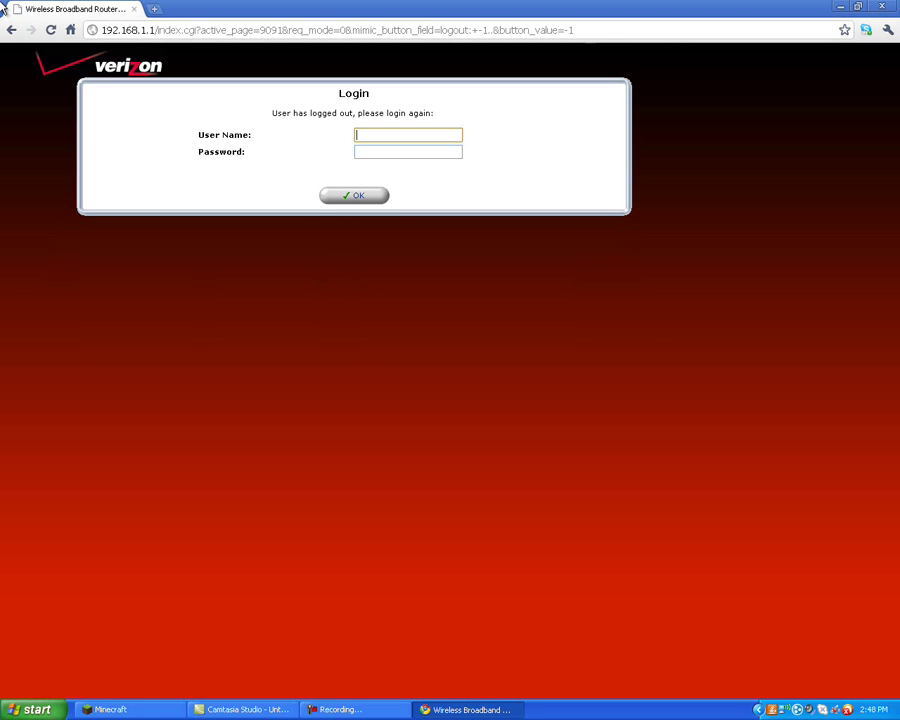
Return to the Google home page and search for portforward.com.
{"action": "left_click", "coordinate": [70, 30]}
{"action": "type", "text": "po"}
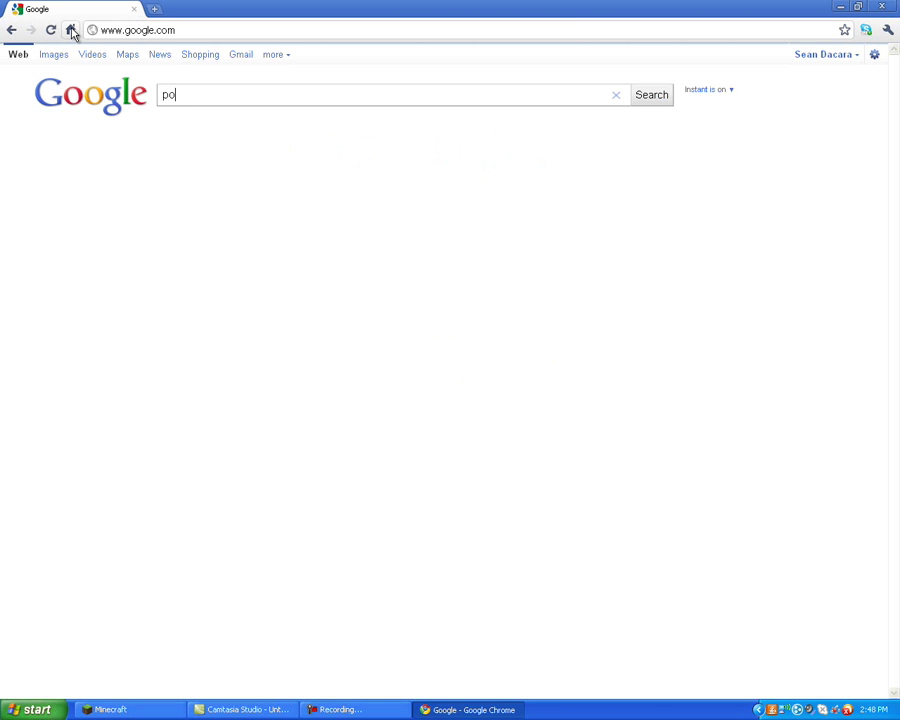
{"action": "type", "text": "rtfo"}
{"action": "key", "text": "BackSpace"}
{"action": "type", "text": "rtfo"}
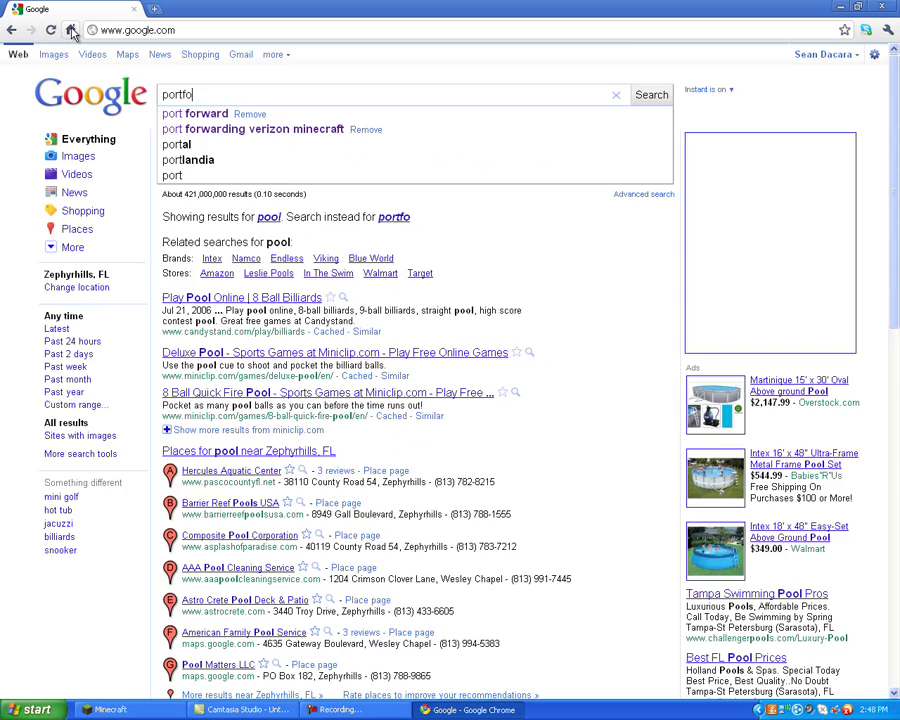
{"action": "type", "text": "lio"}
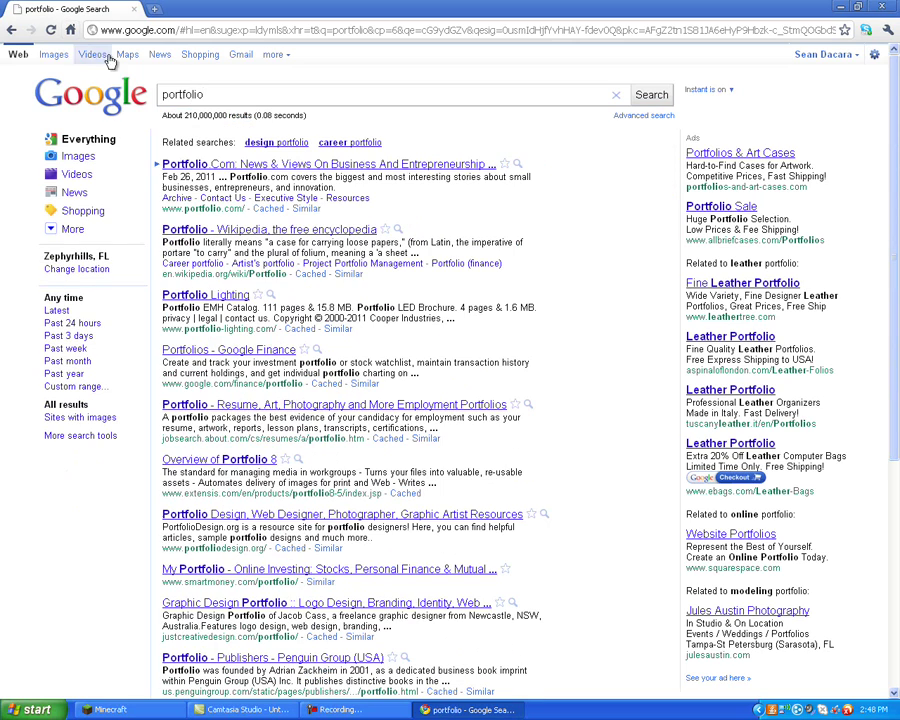
{"action": "left_click_drag", "start_coordinate": [226, 94], "coordinate": [175, 94]}
{"action": "type", "text": "f"}
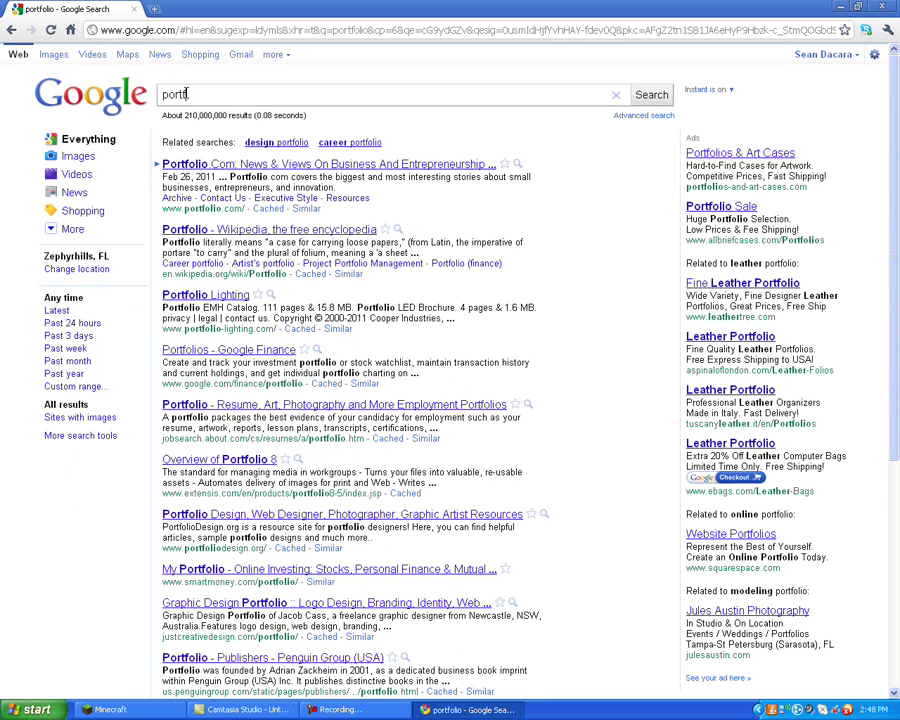
{"action": "type", "text": "orward.com"}
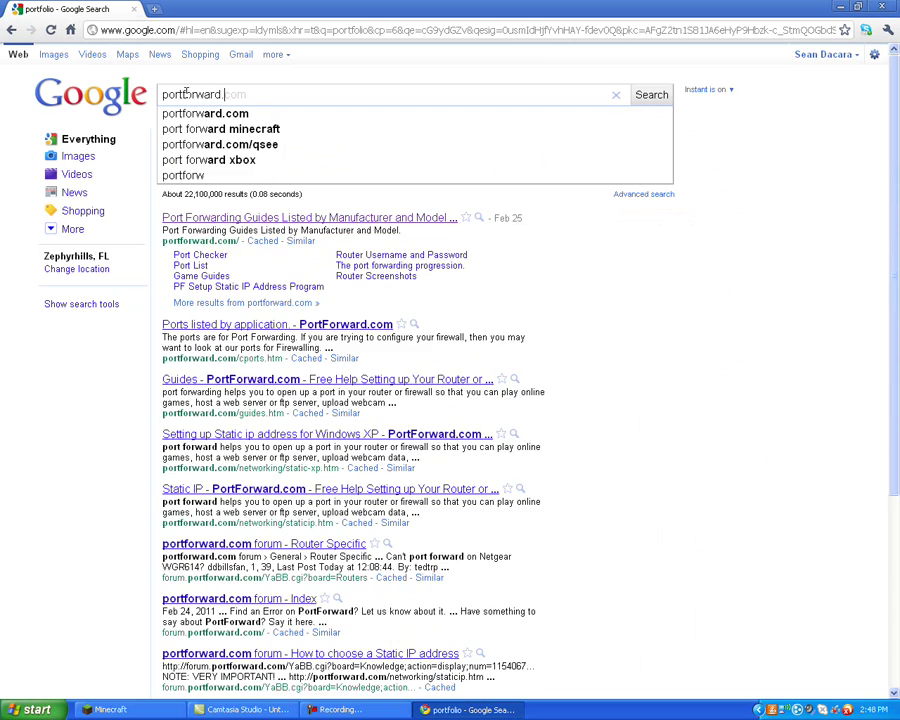
{"action": "key", "text": "Return"}
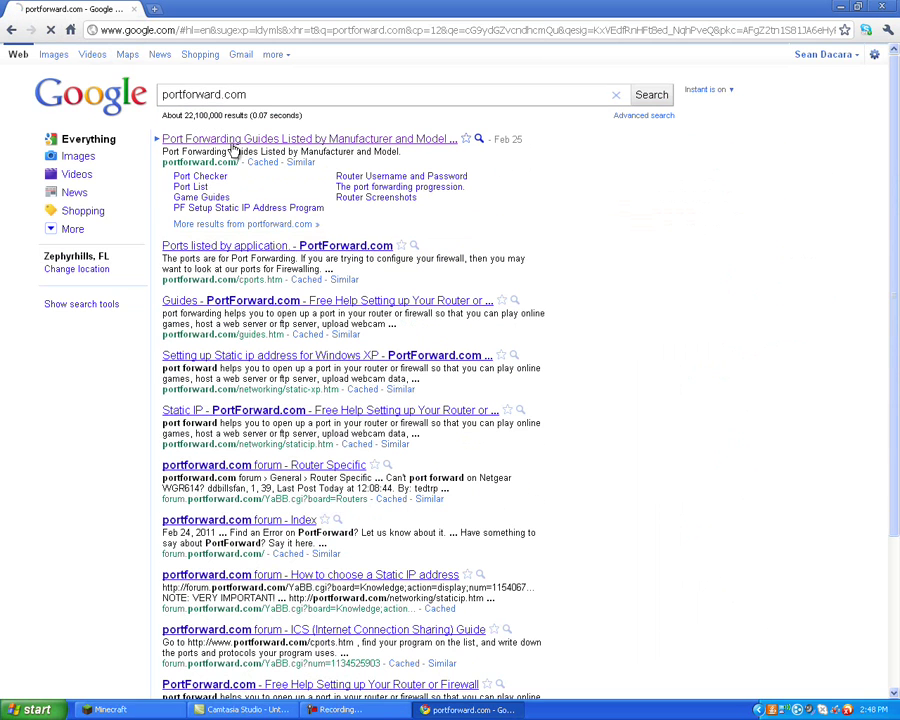
Open the portforward.com site and view its Port Checker page with the PFPortCheck download and usage instructions.
{"action": "left_click", "coordinate": [218, 141]}
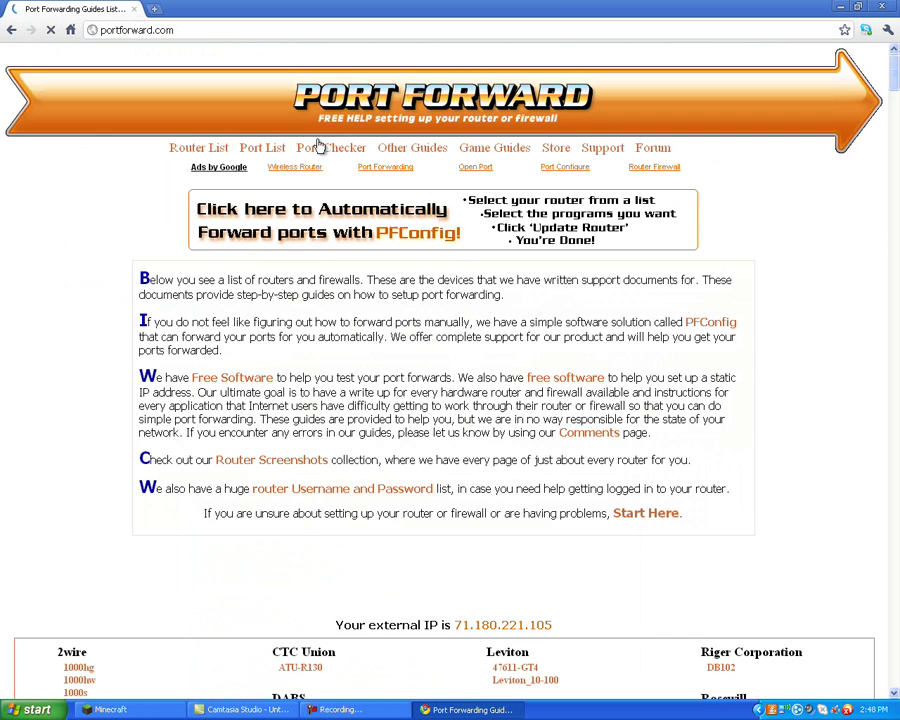
{"action": "left_click", "coordinate": [331, 147]}
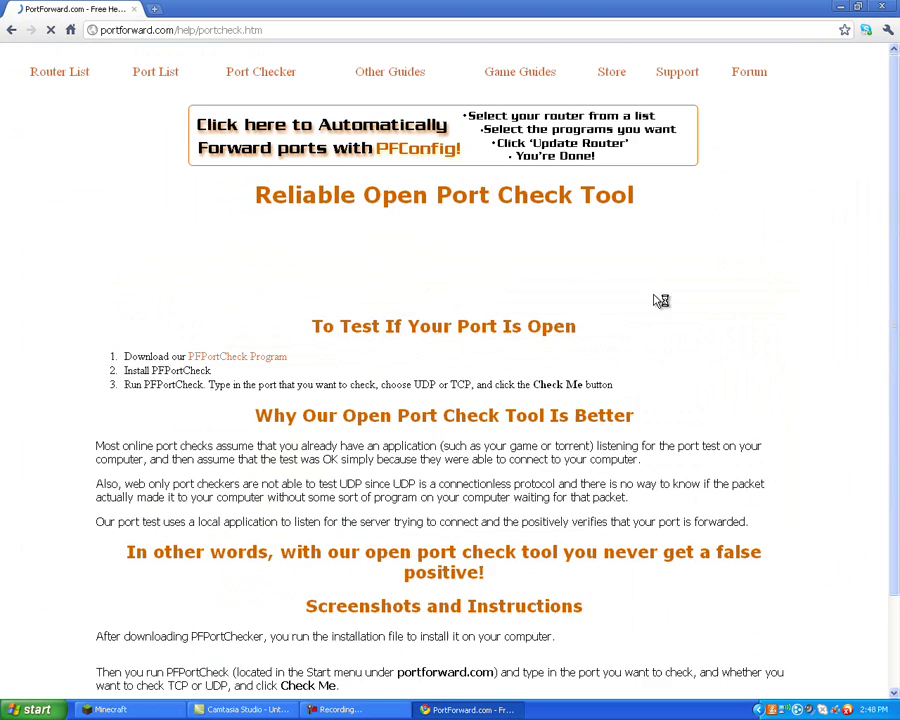
{"action": "scroll", "coordinate": [314, 288], "scroll_direction": "down", "scroll_amount": 3}
{"action": "left_click_drag", "start_coordinate": [124, 149], "coordinate": [144, 150]}
{"action": "left_click", "coordinate": [196, 193]}
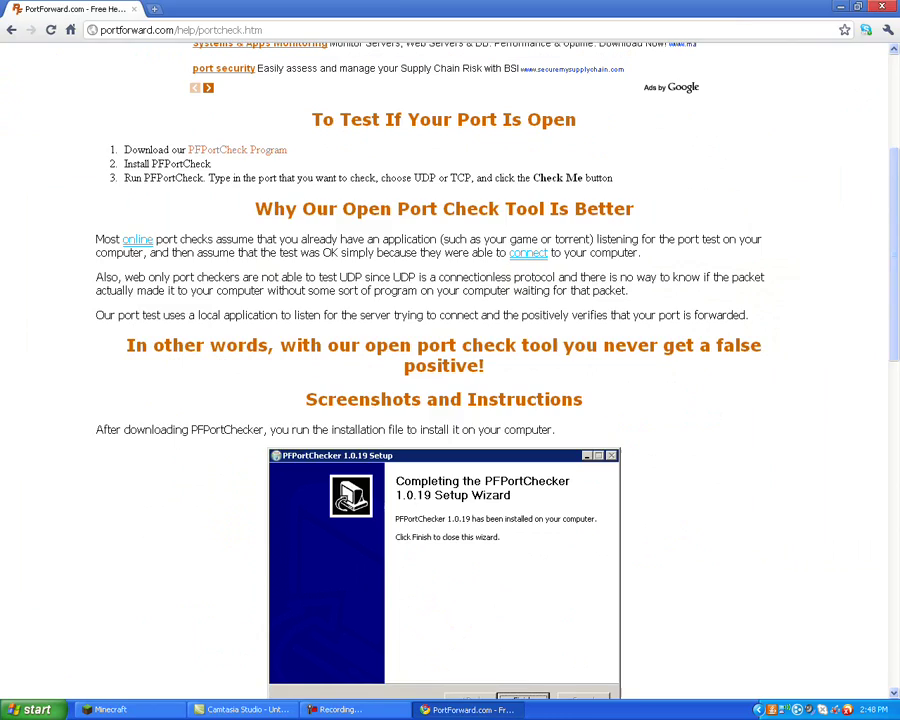
Close the browser and launch PFPortChecker from the installed Portforward.com programs.
{"action": "left_click", "coordinate": [881, 7]}
{"action": "left_click", "coordinate": [34, 709]}
{"action": "left_click", "coordinate": [65, 658]}
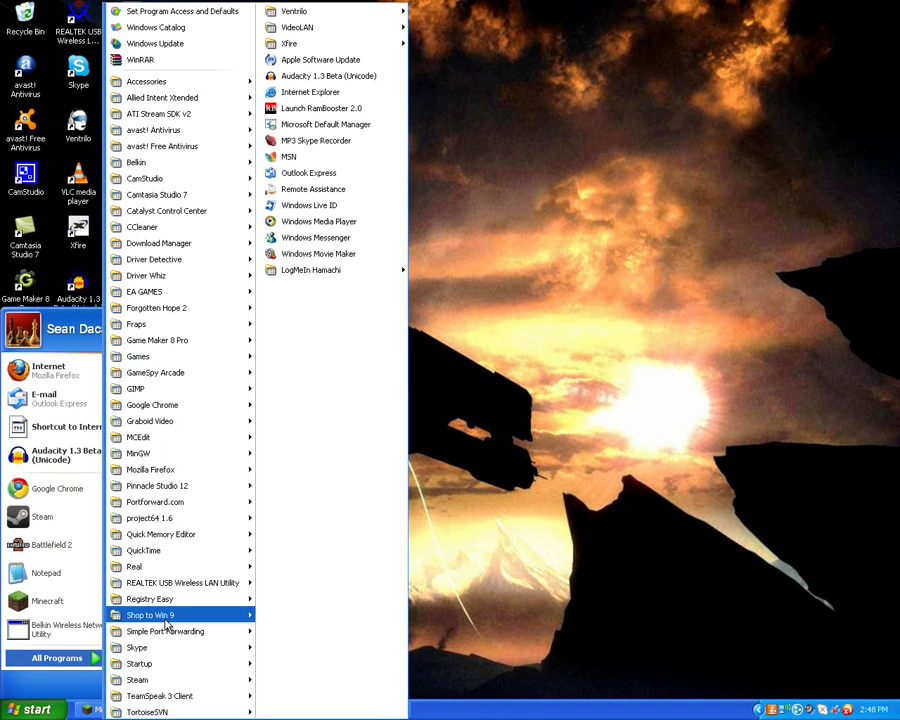
{"action": "mouse_move", "coordinate": [175, 506]}
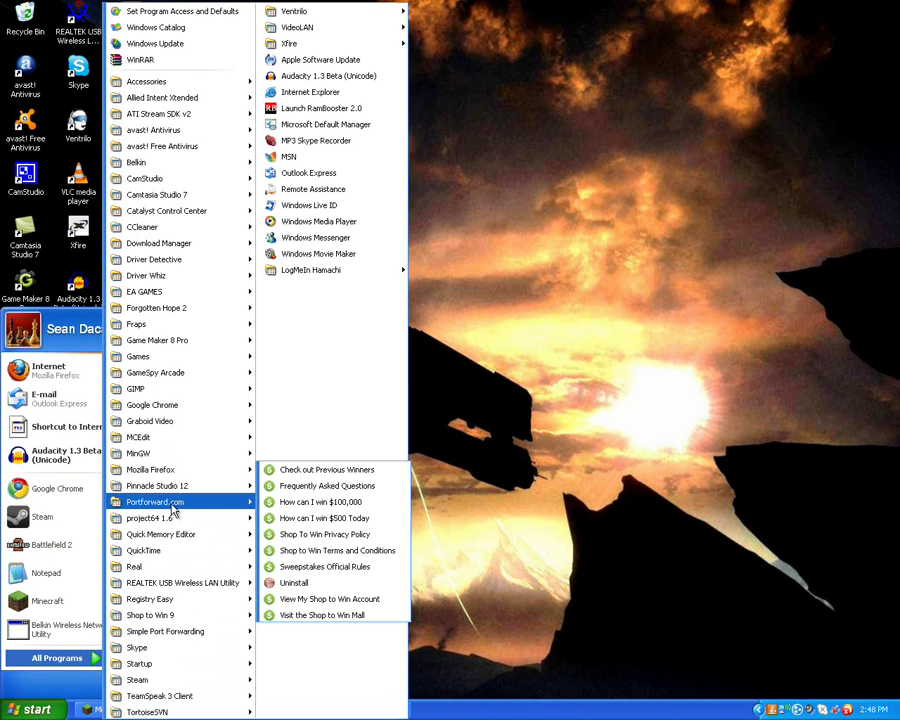
{"action": "mouse_move", "coordinate": [405, 502]}
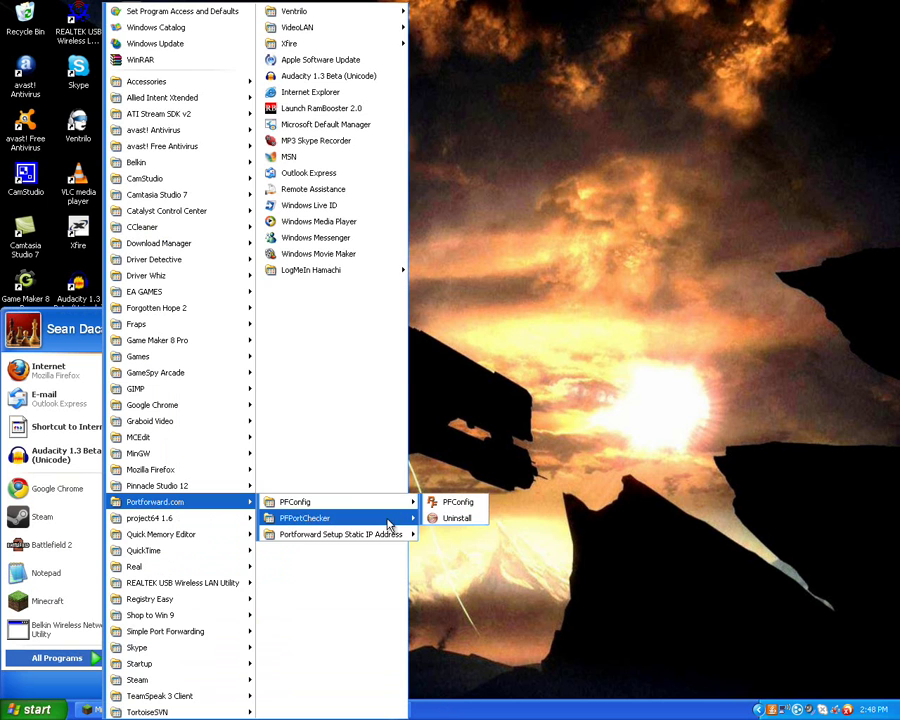
{"action": "left_click", "coordinate": [457, 526]}
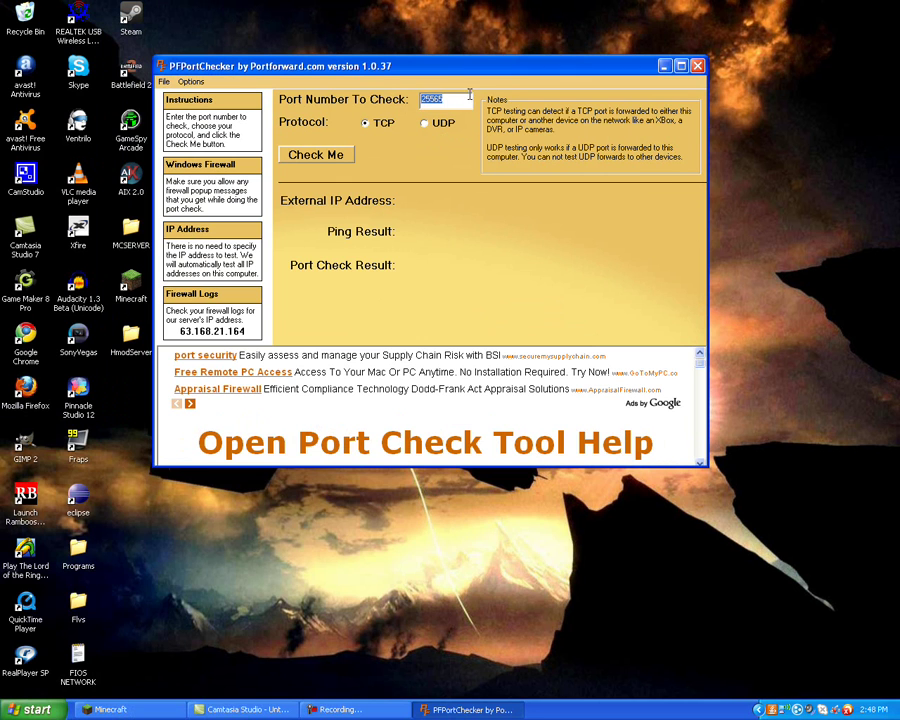
Check TCP port 25565, review the external IP, ping and port results, and close PFPortChecker.
{"action": "left_click", "coordinate": [310, 155]}
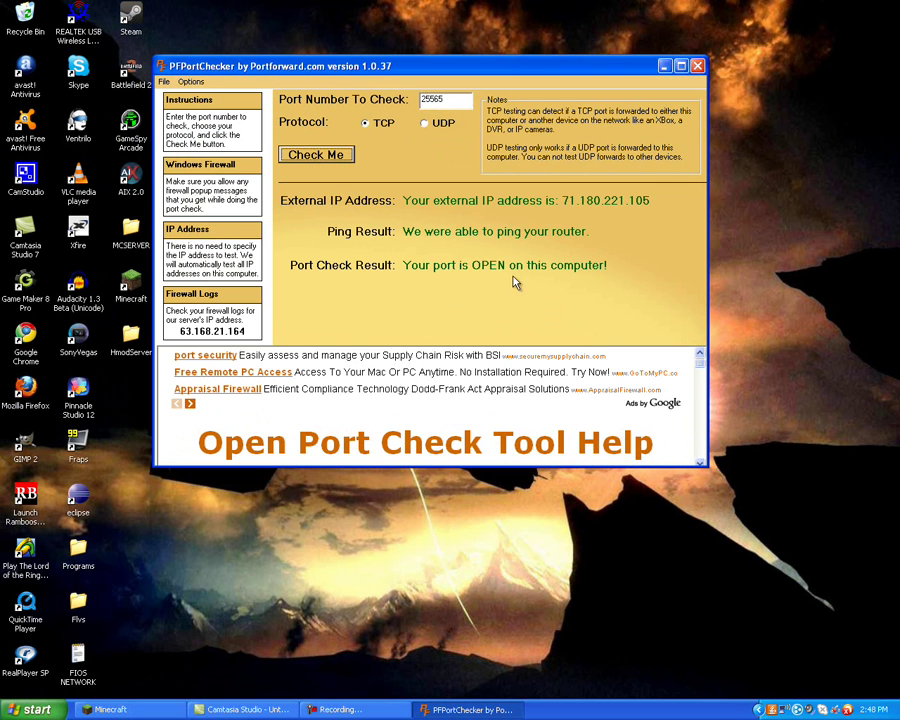
{"action": "mouse_move", "coordinate": [536, 64]}
{"action": "left_mouse_down"}
{"action": "mouse_move", "coordinate": [486, 24]}
{"action": "mouse_move", "coordinate": [542, 69]}
{"action": "left_mouse_up"}
{"action": "left_click_drag", "start_coordinate": [628, 71], "coordinate": [672, 98]}
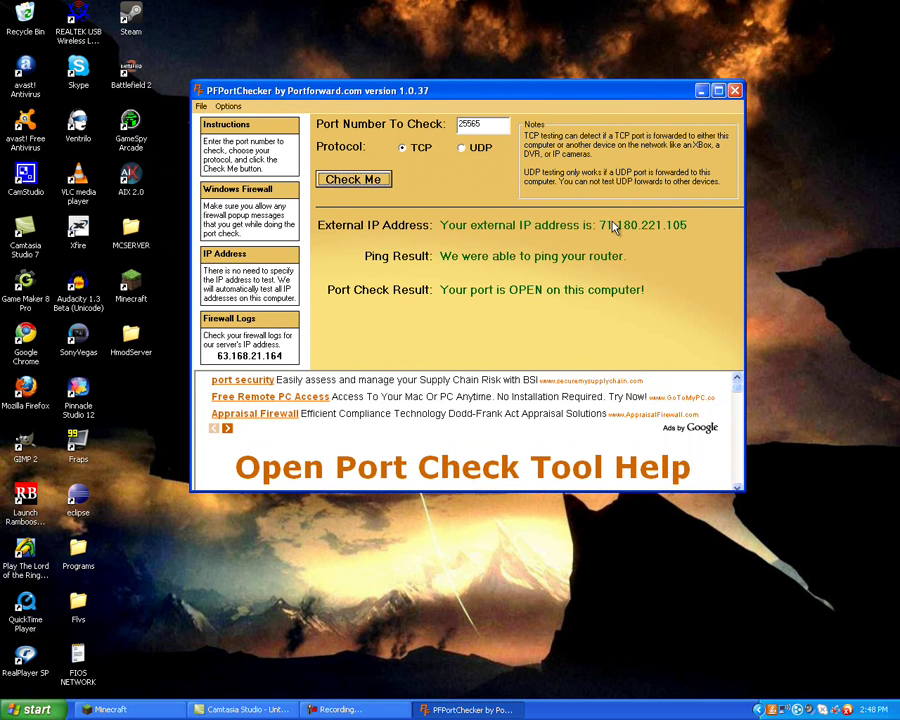
{"action": "left_click_drag", "start_coordinate": [645, 90], "coordinate": [582, 87]}
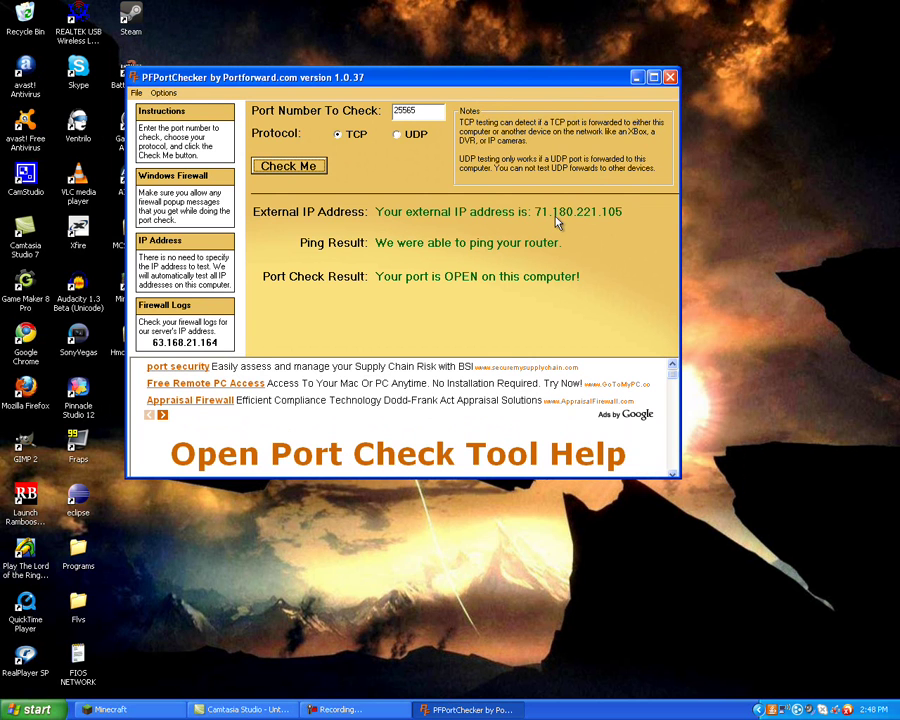
{"action": "left_click_drag", "start_coordinate": [581, 72], "coordinate": [667, 149]}
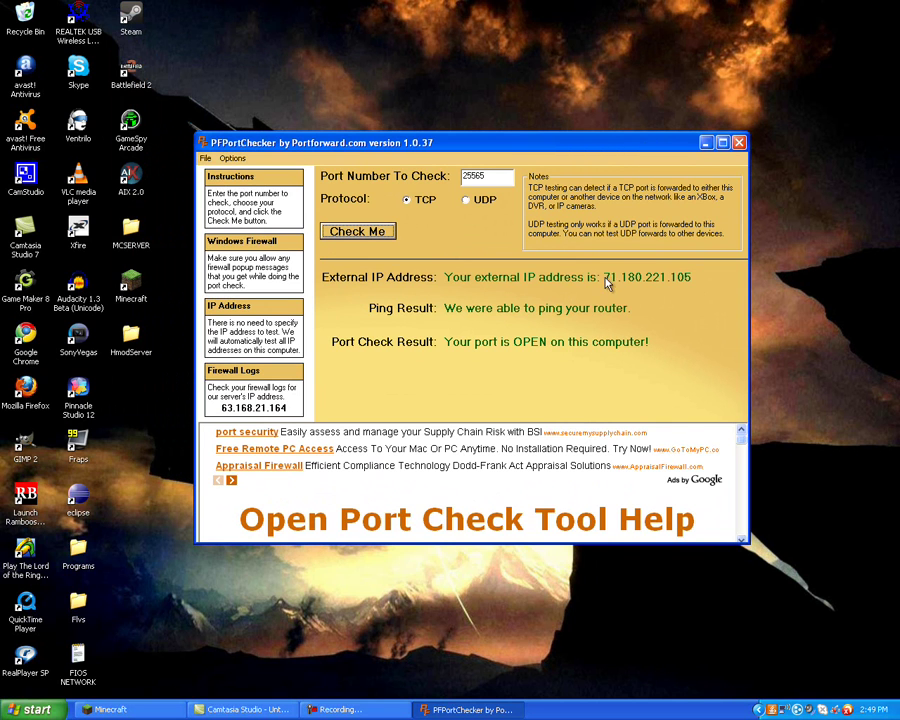
{"action": "left_click", "coordinate": [738, 144]}
Switch to Google Chrome and search Google for whatismyip.
{"action": "double_click", "coordinate": [35, 338]}
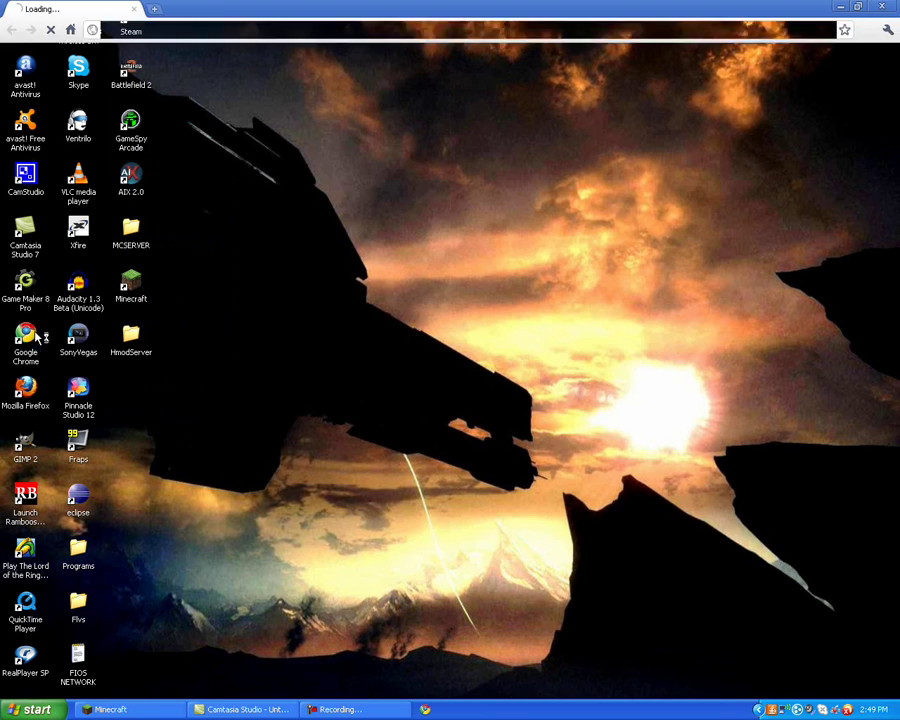
{"action": "type", "text": "what"}
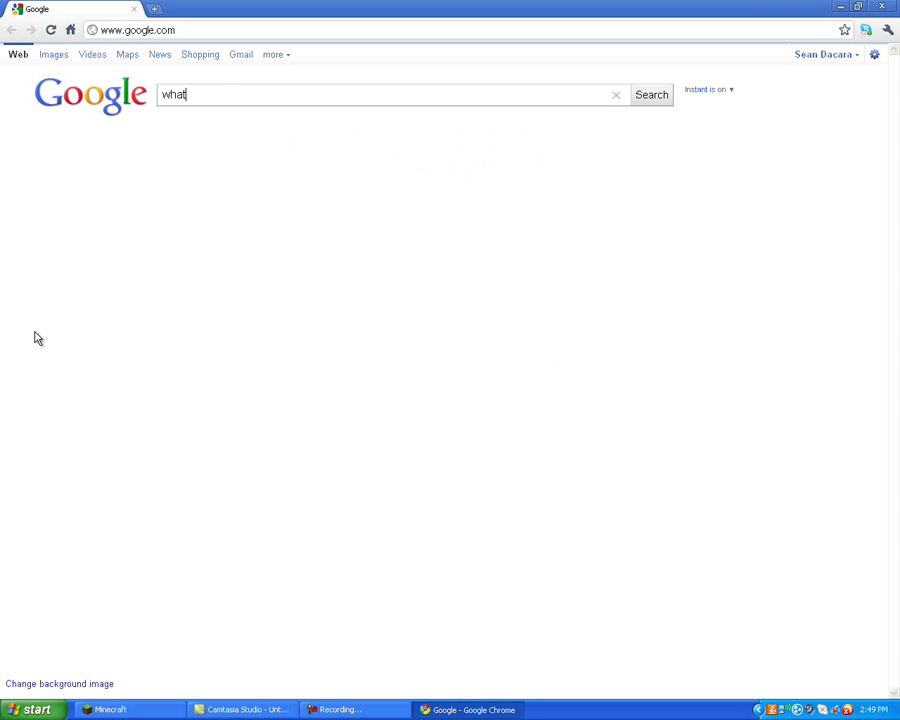
{"action": "type", "text": "ismyi"}
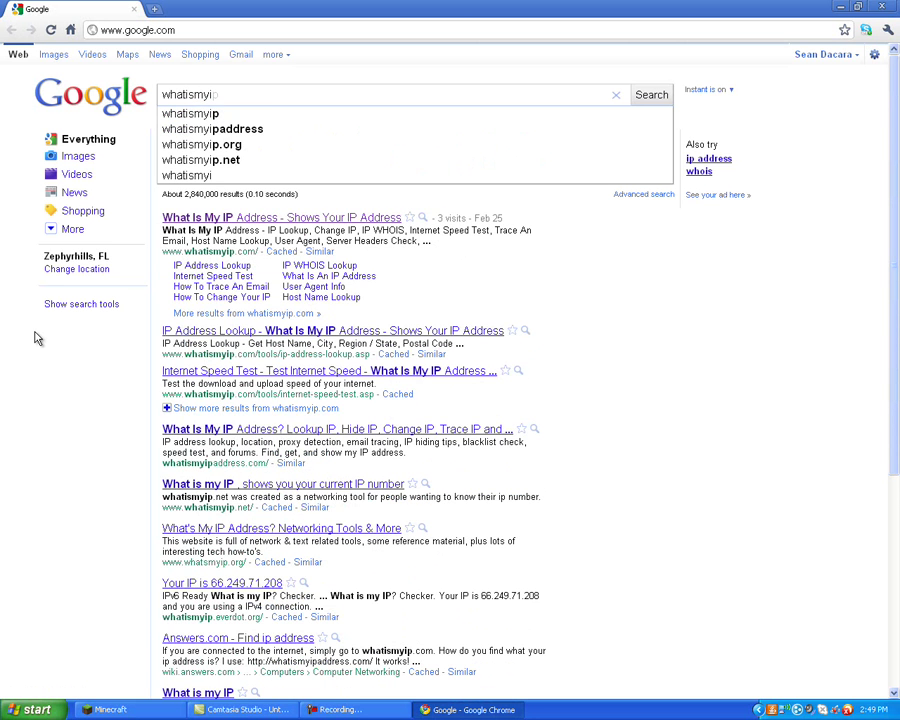
{"action": "type", "text": "p"}
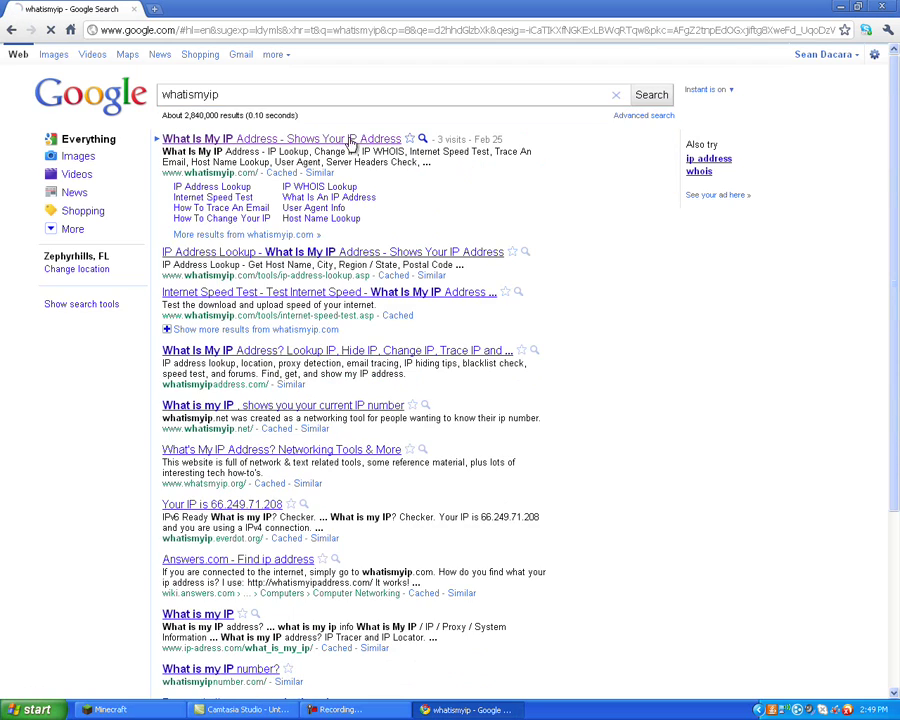
Look up the external IP address on WhatIsMyIP.com, and close the site and its Match.com pop-up.
{"action": "left_click", "coordinate": [349, 140]}
{"action": "left_click_drag", "start_coordinate": [545, 150], "coordinate": [295, 147]}
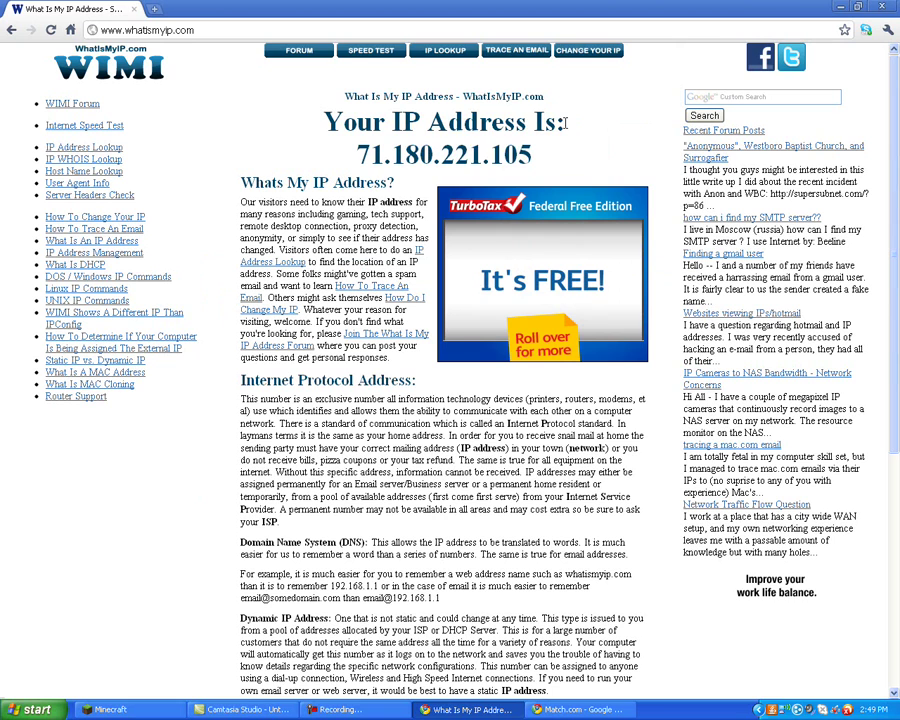
{"action": "left_click_drag", "start_coordinate": [518, 153], "coordinate": [355, 153]}
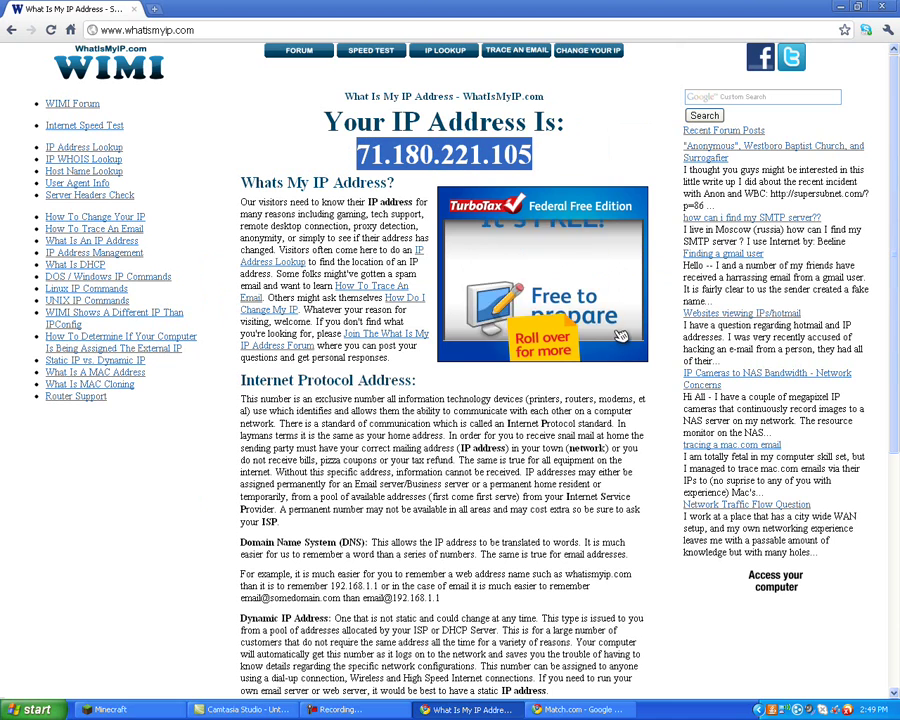
{"action": "key", "text": "ctrl+w"}
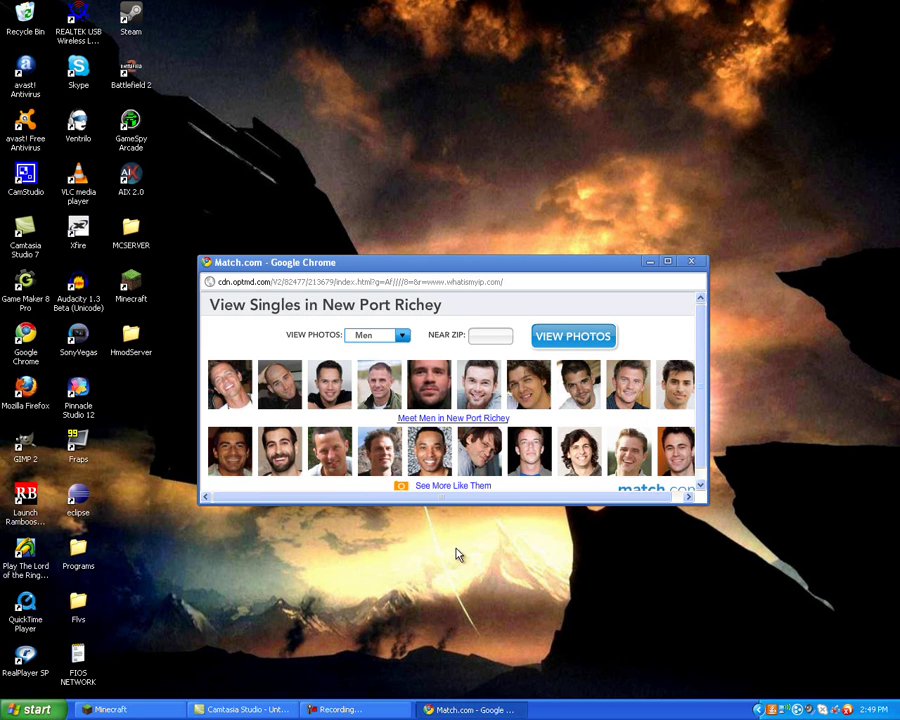
{"action": "left_click", "coordinate": [697, 261]}
Open the MCSERVER folder on the desktop and examine the Minecraft server's files, including Minecraft_Server (1) and the PikeyServer folder.
{"action": "double_click", "coordinate": [131, 228]}
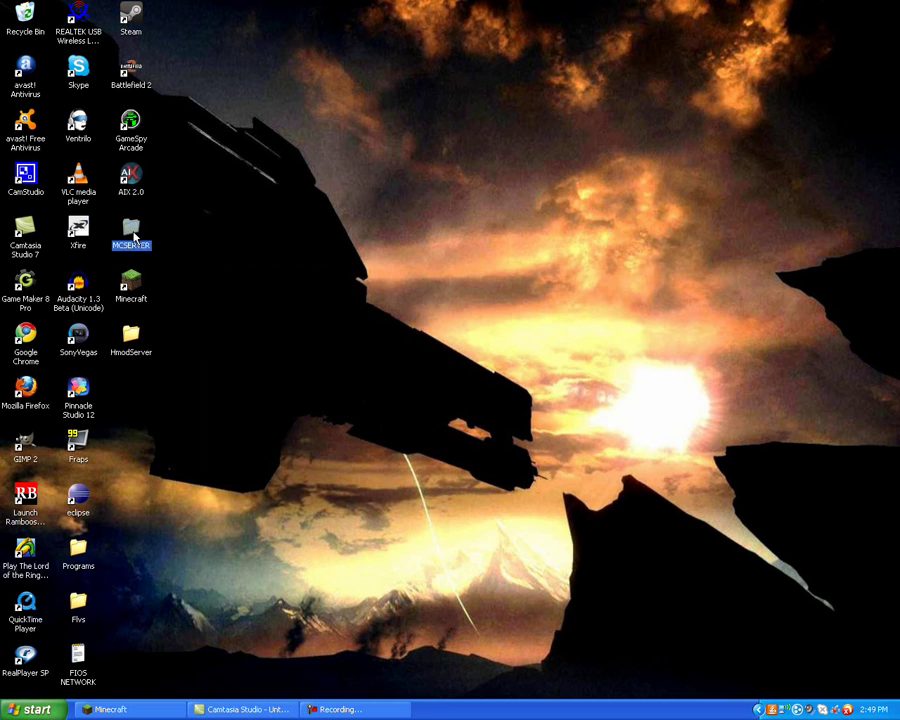
{"action": "left_click_drag", "start_coordinate": [561, 179], "coordinate": [580, 180]}
{"action": "left_click", "coordinate": [457, 397]}
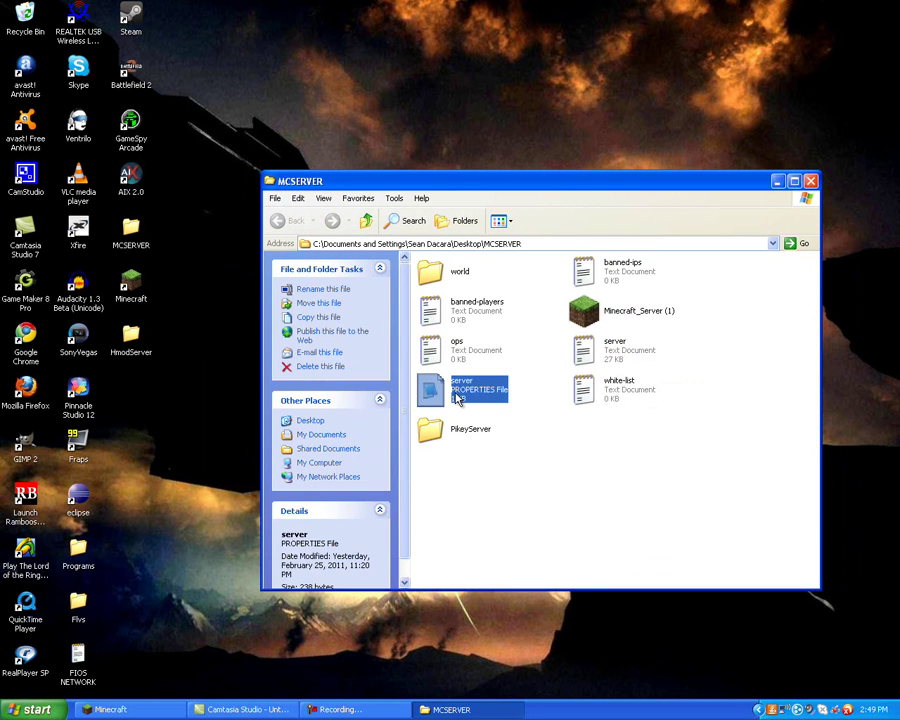
{"action": "left_click", "coordinate": [663, 442]}
{"action": "left_click_drag", "start_coordinate": [533, 384], "coordinate": [437, 288]}
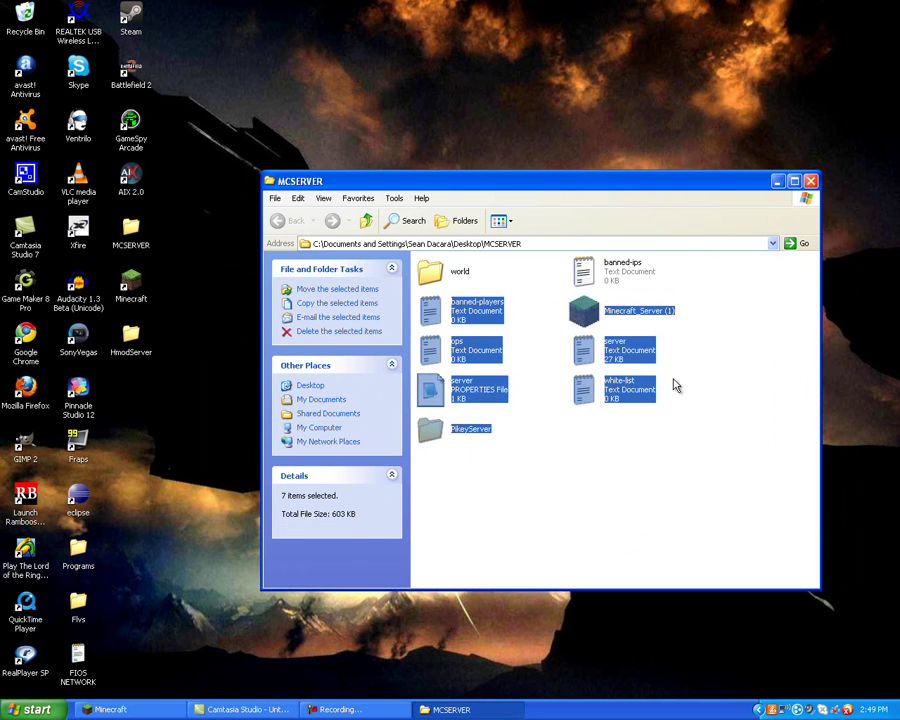
{"action": "left_click", "coordinate": [671, 377]}
{"action": "left_click_drag", "start_coordinate": [535, 185], "coordinate": [433, 155]}
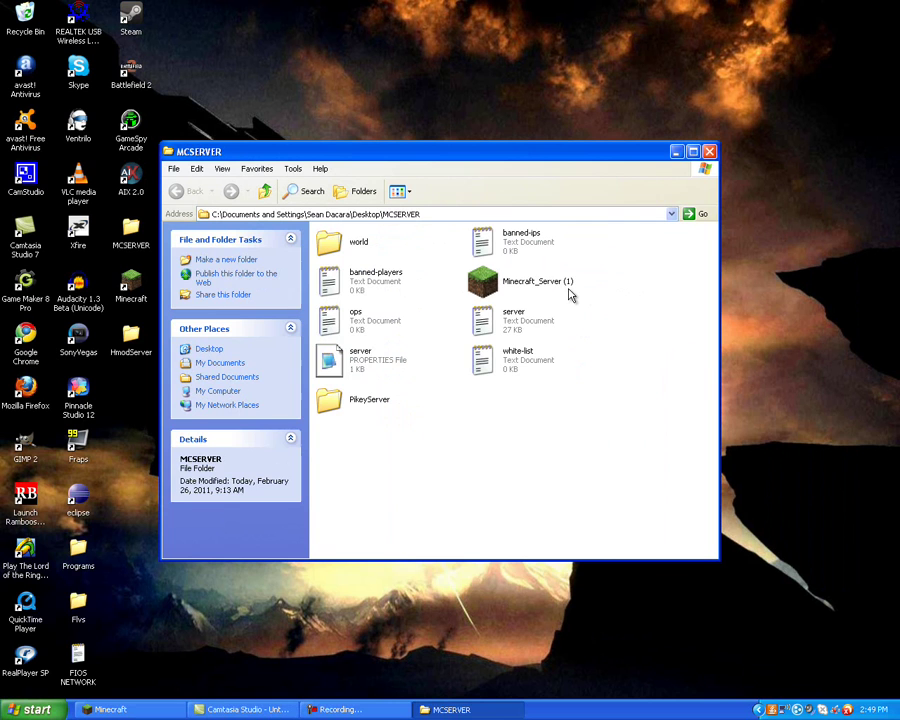
{"action": "left_click_drag", "start_coordinate": [617, 295], "coordinate": [566, 289]}
{"action": "left_click", "coordinate": [351, 412]}
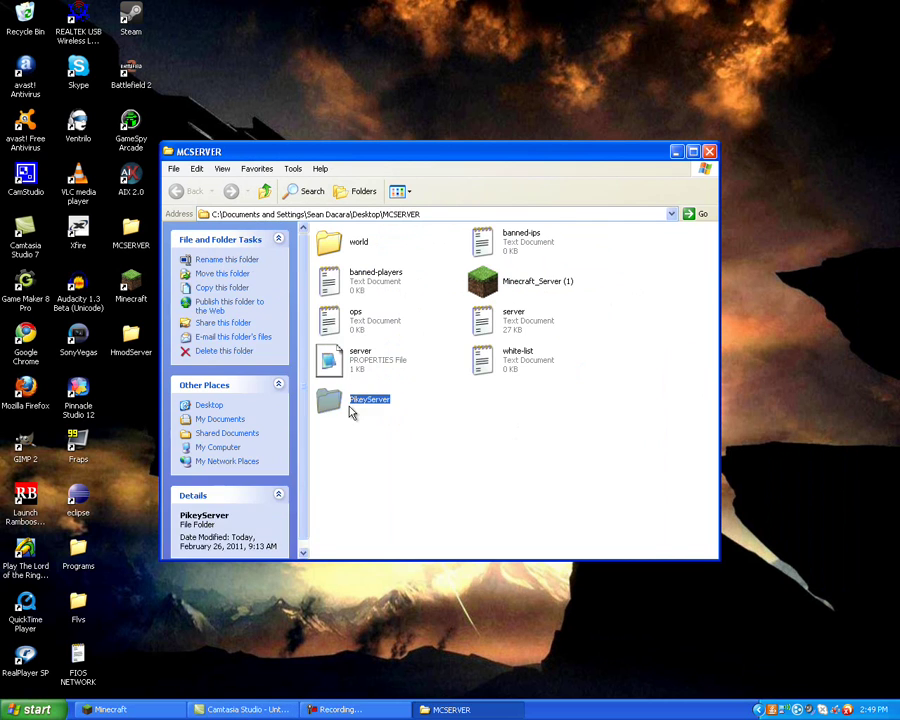
Open the server properties file in Notepad, review the server-ip and server-port lines, and close it without editing.
{"action": "double_click", "coordinate": [352, 356]}
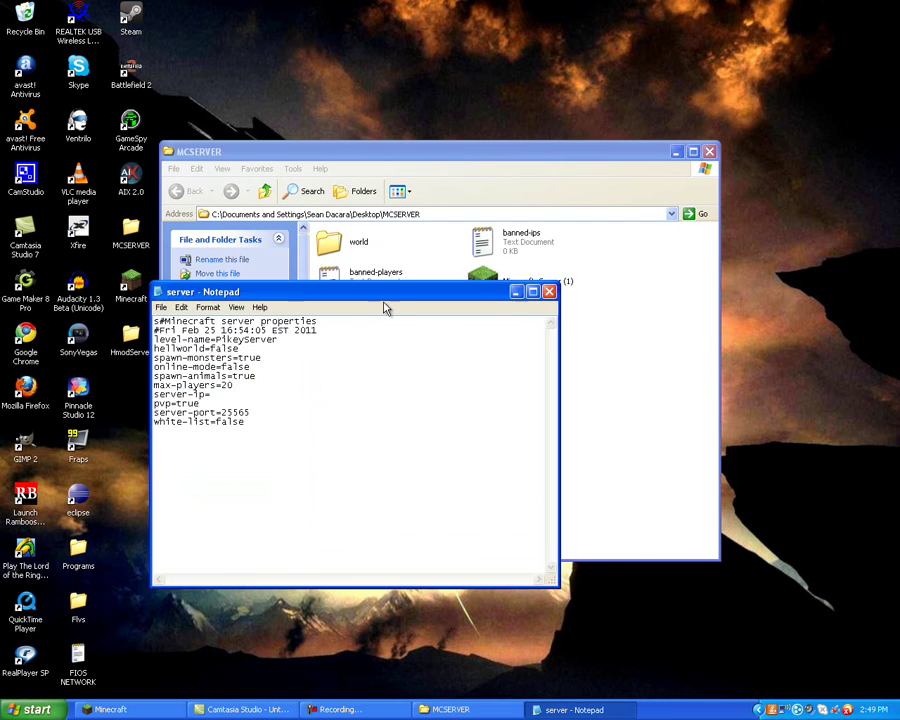
{"action": "left_click_drag", "start_coordinate": [399, 299], "coordinate": [584, 260]}
{"action": "left_click", "coordinate": [543, 322]}
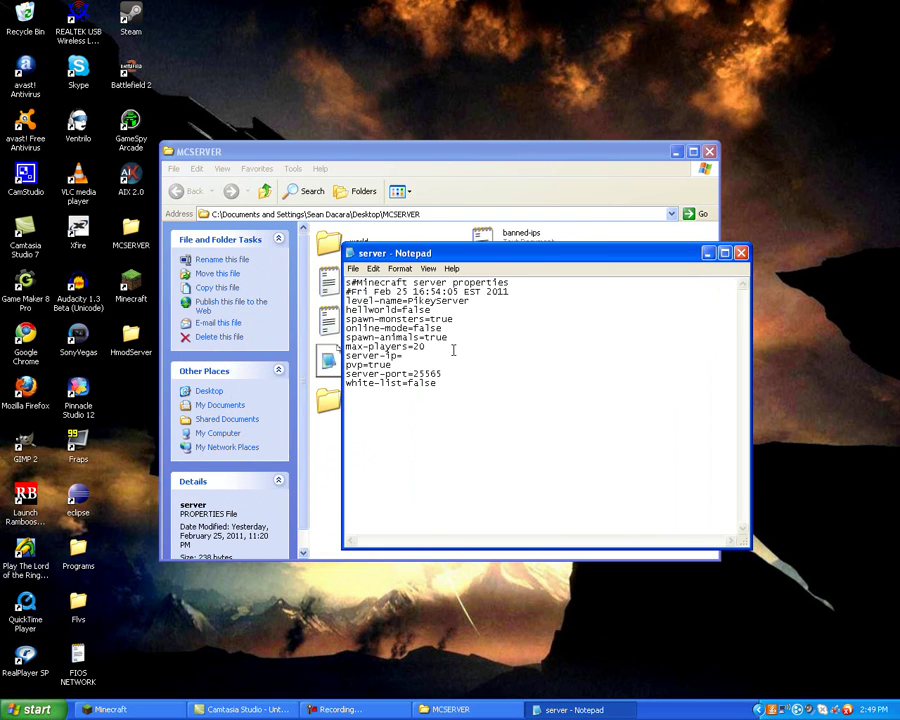
{"action": "left_click_drag", "start_coordinate": [540, 397], "coordinate": [355, 309]}
{"action": "left_click", "coordinate": [491, 369]}
{"action": "left_click", "coordinate": [437, 354]}
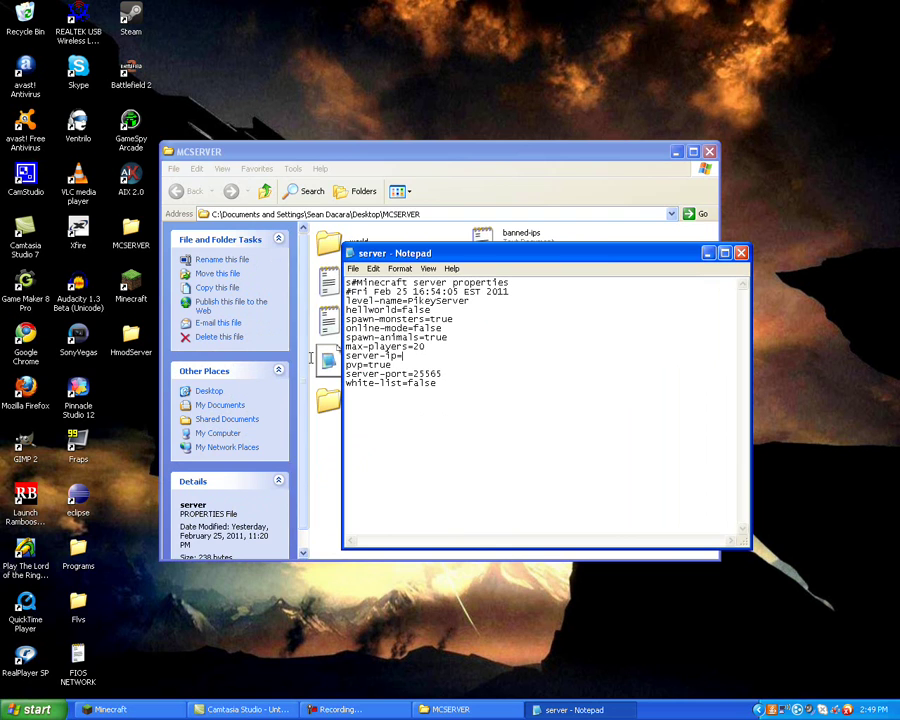
{"action": "left_click_drag", "start_coordinate": [478, 381], "coordinate": [411, 373]}
{"action": "left_click", "coordinate": [497, 358]}
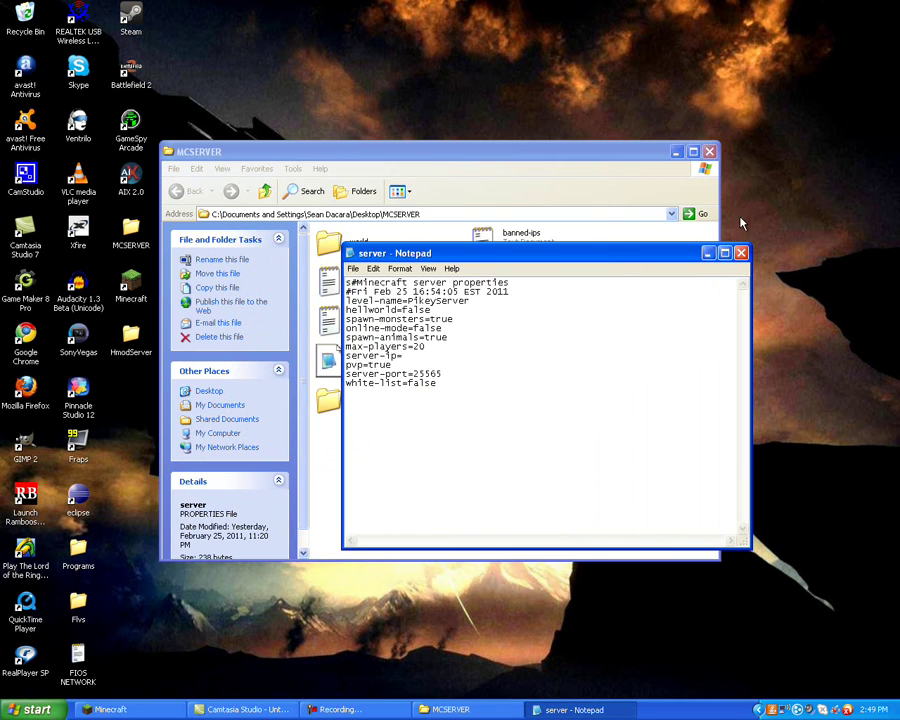
{"action": "left_click", "coordinate": [741, 256]}
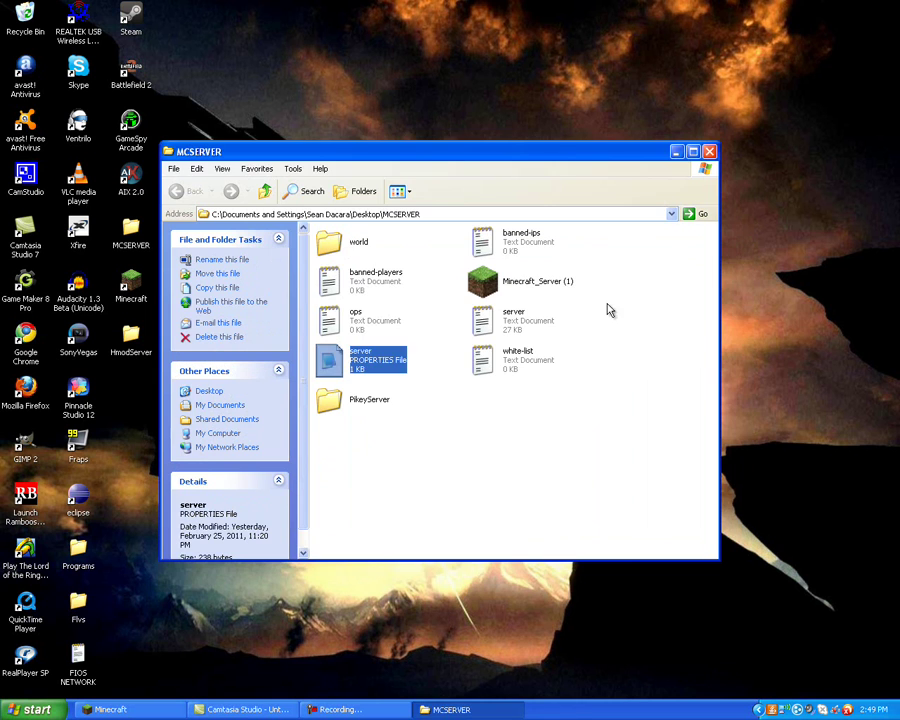
Select the Minecraft_Server (1) application in the MCSERVER folder.
{"action": "left_click", "coordinate": [595, 386]}
{"action": "left_click_drag", "start_coordinate": [527, 151], "coordinate": [533, 145]}
{"action": "left_click", "coordinate": [531, 251]}
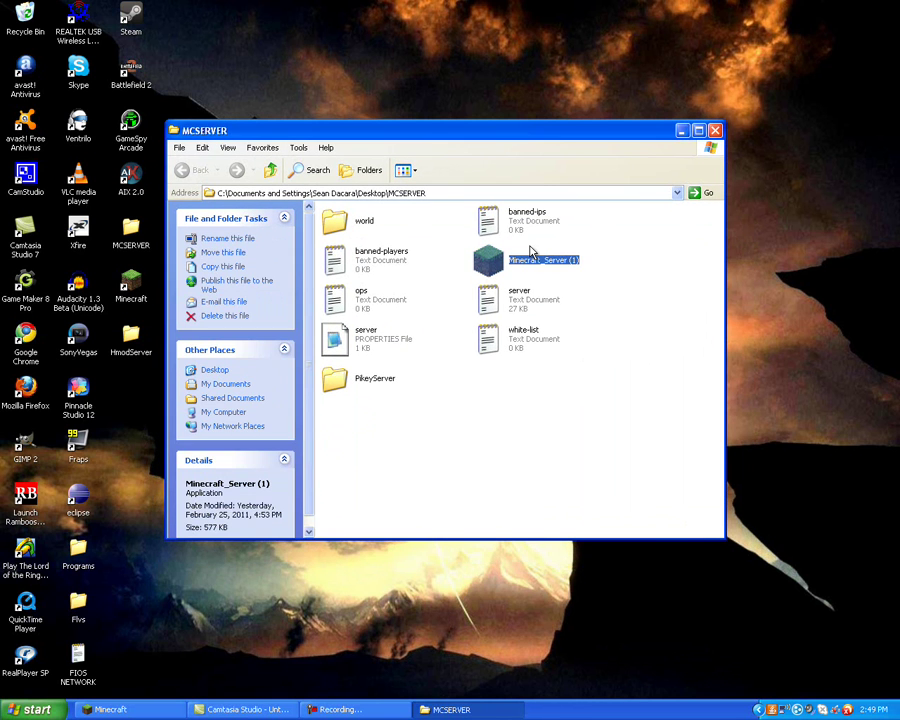
Launch the Minecraft_Server (1) application, close the MCSERVER folder, and minimize the running server window.
{"action": "key", "text": "Return"}
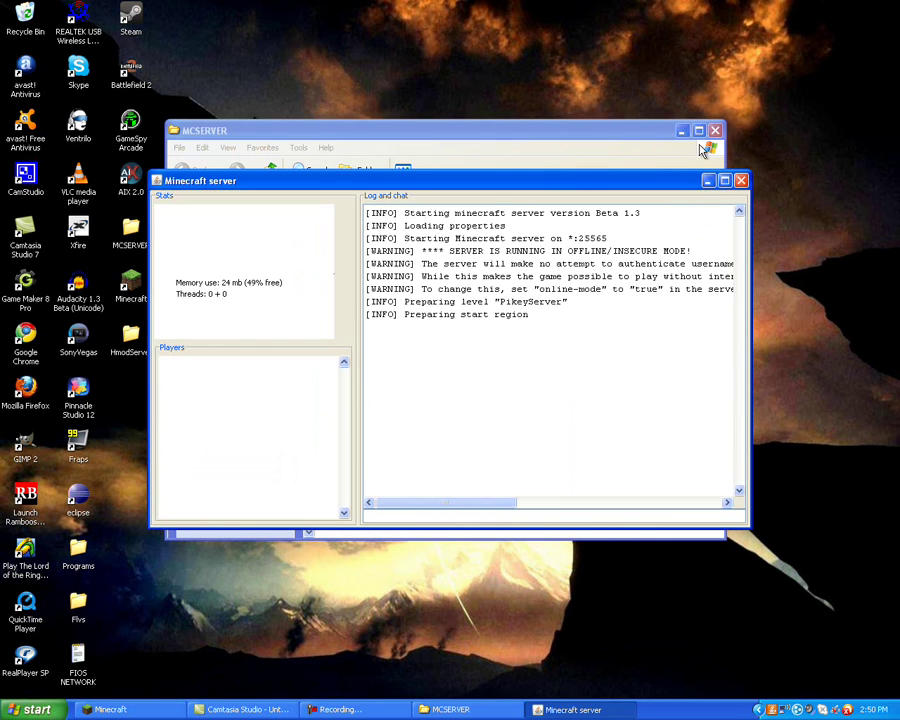
{"action": "left_click", "coordinate": [650, 153]}
{"action": "left_click", "coordinate": [715, 130]}
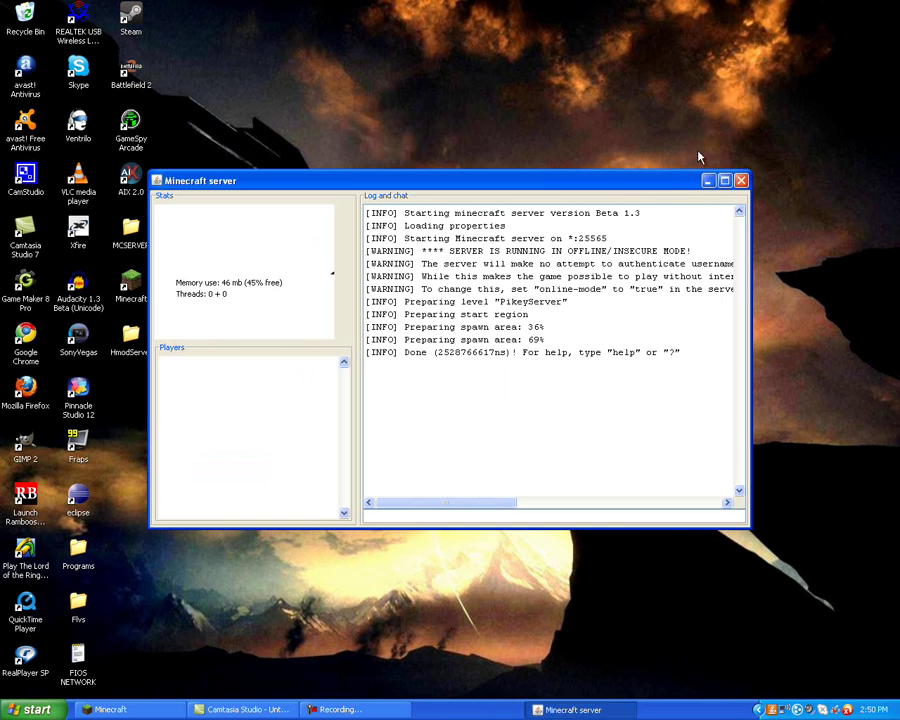
{"action": "left_click", "coordinate": [705, 181]}
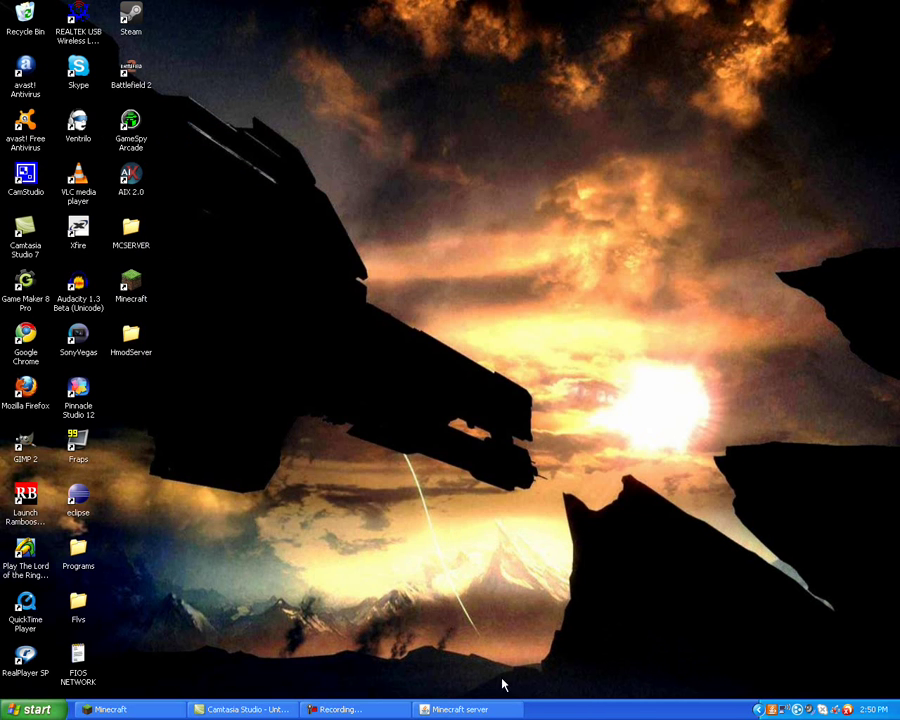
Switch to the Minecraft game client, reposition its window, and open the multiplayer connection screen.
{"action": "left_click", "coordinate": [105, 709]}
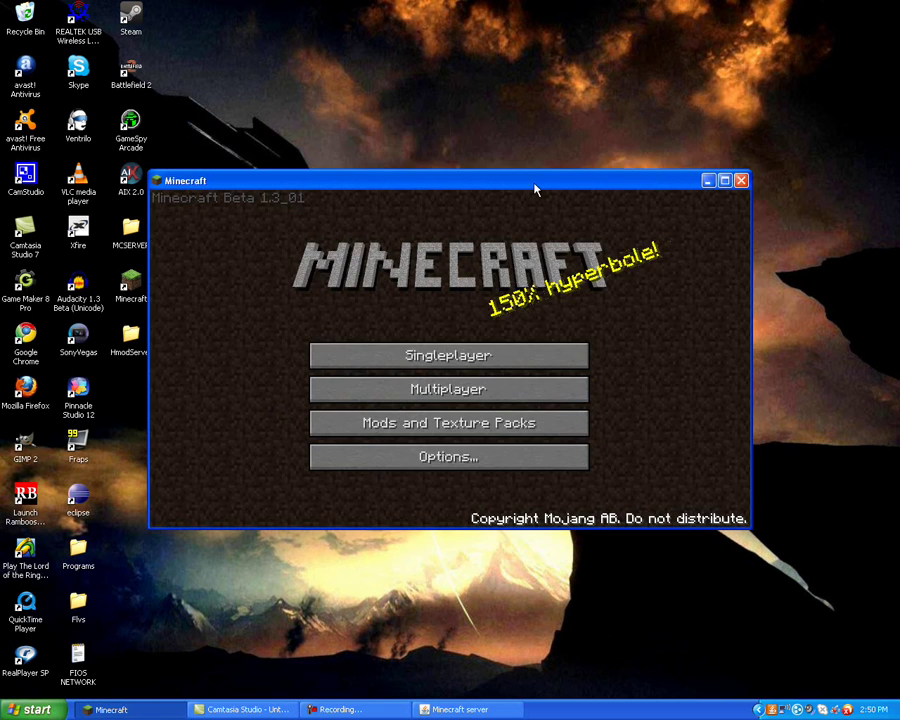
{"action": "left_click_drag", "start_coordinate": [536, 183], "coordinate": [553, 156]}
{"action": "left_click", "coordinate": [498, 366]}
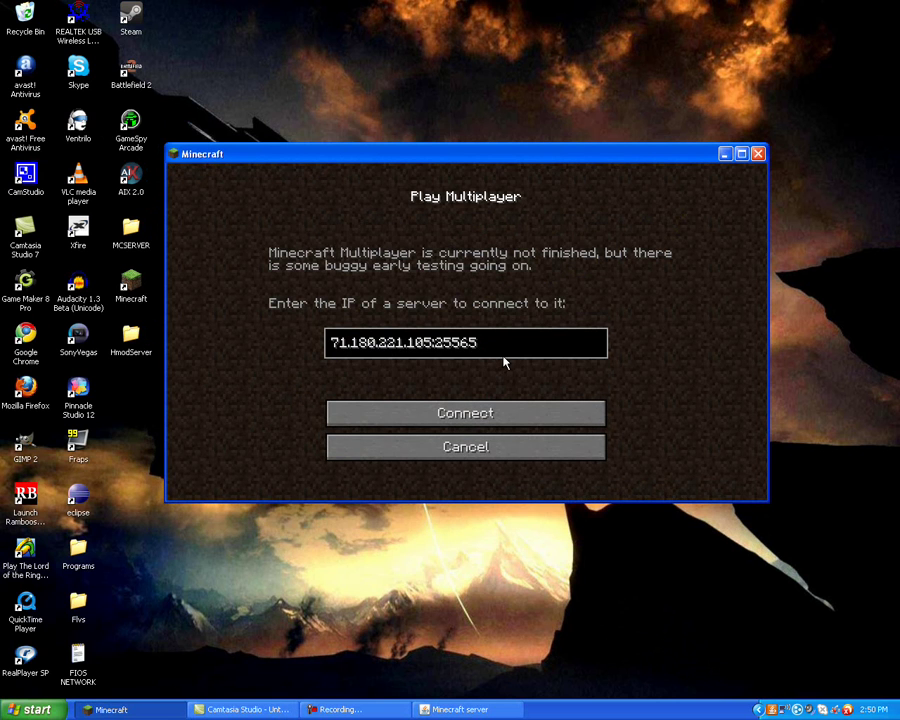
{"action": "key", "text": "BackSpace"}
{"action": "key", "text": "BackSpace"}
{"action": "key", "text": "BackSpace"}
{"action": "key", "text": "BackSpace"}
{"action": "key", "text": "BackSpace"}
{"action": "key", "text": "BackSpace"}
{"action": "key", "text": "BackSpace"}
{"action": "key", "text": "BackSpace"}
{"action": "key", "text": "BackSpace"}
{"action": "key", "text": "BackSpace"}
{"action": "key", "text": "BackSpace"}
{"action": "key", "text": "BackSpace"}
{"action": "key", "text": "BackSpace"}
{"action": "key", "text": "BackSpace"}
{"action": "key", "text": "BackSpace"}
{"action": "key", "text": "BackSpace"}
{"action": "key", "text": "BackSpace"}
{"action": "key", "text": "BackSpace"}
{"action": "key", "text": "BackSpace"}
{"action": "type", "text": "71.180.221.105"}
{"action": "left_click", "coordinate": [494, 415]}
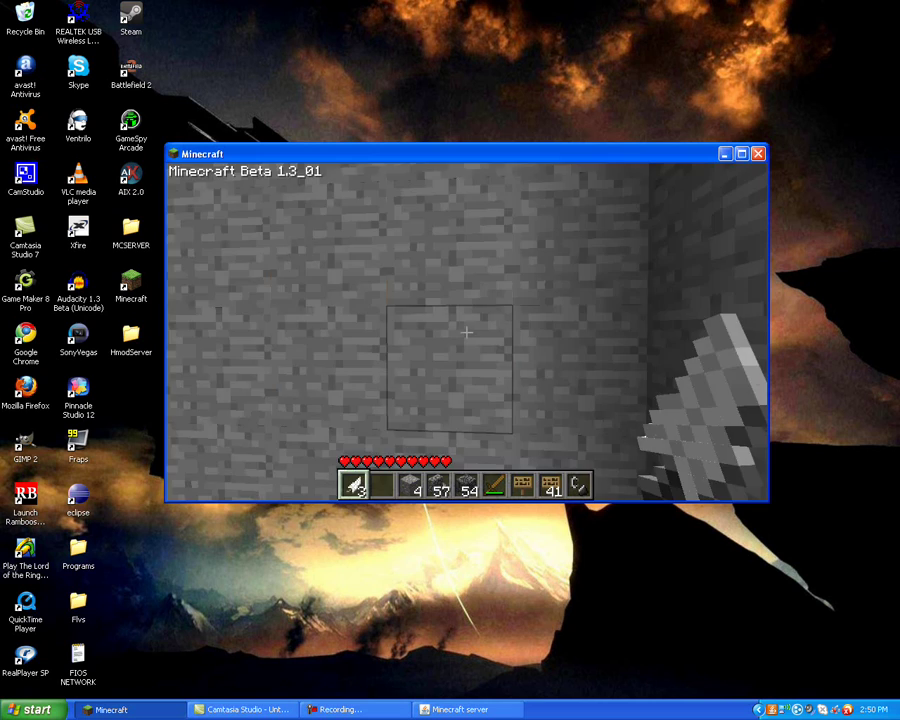
Explore the server's world around the stone tower and glass structures while switching between hotbar items to check that the connection works.
{"action": "scroll", "coordinate": [466, 332], "scroll_direction": "down", "scroll_amount": 1}
{"action": "scroll", "coordinate": [466, 332], "scroll_direction": "down", "scroll_amount": 3}
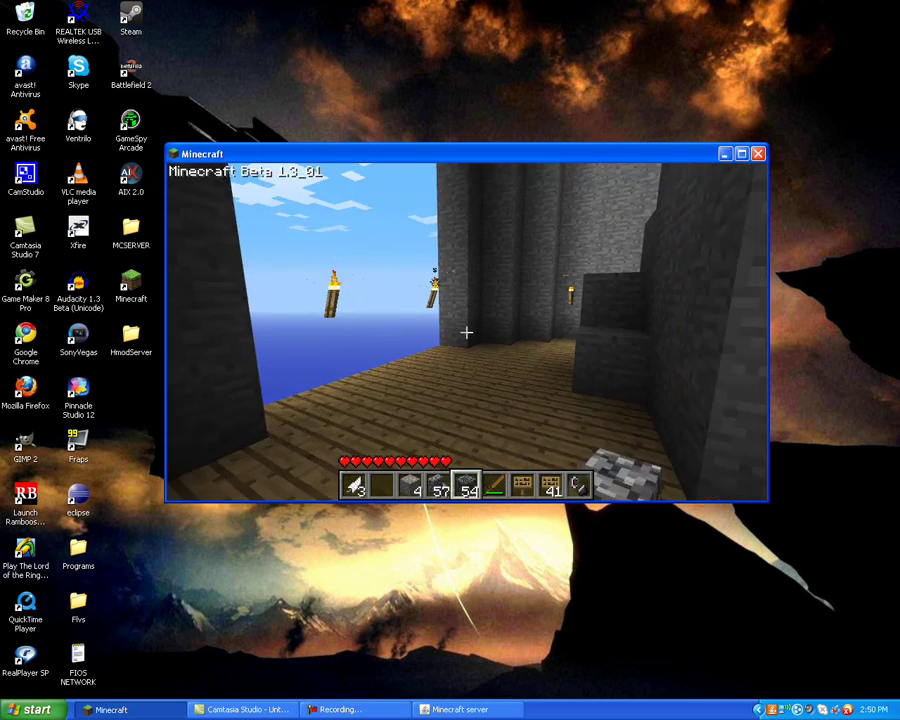
{"action": "scroll", "coordinate": [466, 332], "scroll_direction": "down", "scroll_amount": 2}
{"action": "scroll", "coordinate": [466, 332], "scroll_direction": "up", "scroll_amount": 1}
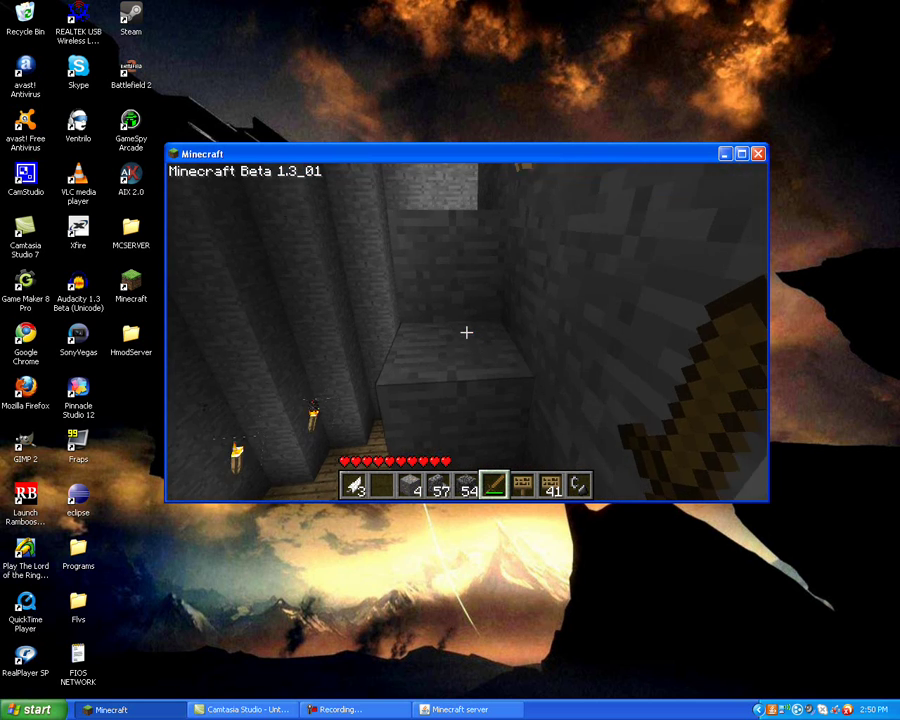
{"action": "scroll", "coordinate": [466, 332], "scroll_direction": "up", "scroll_amount": 1}
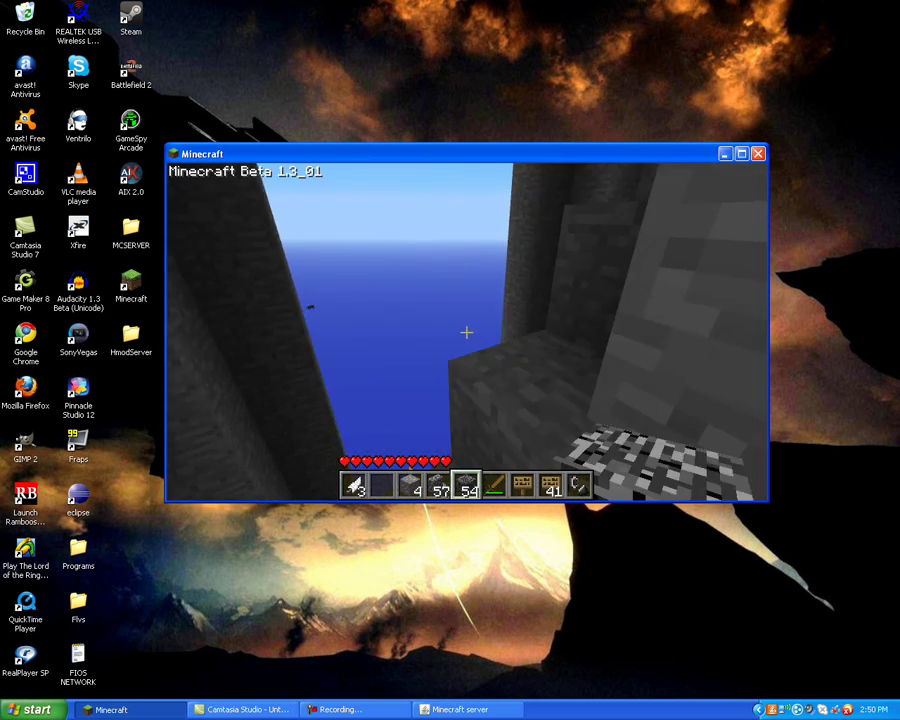
{"action": "scroll", "coordinate": [466, 332], "scroll_direction": "up", "scroll_amount": 1}
{"action": "scroll", "coordinate": [466, 332], "scroll_direction": "up", "scroll_amount": 1}
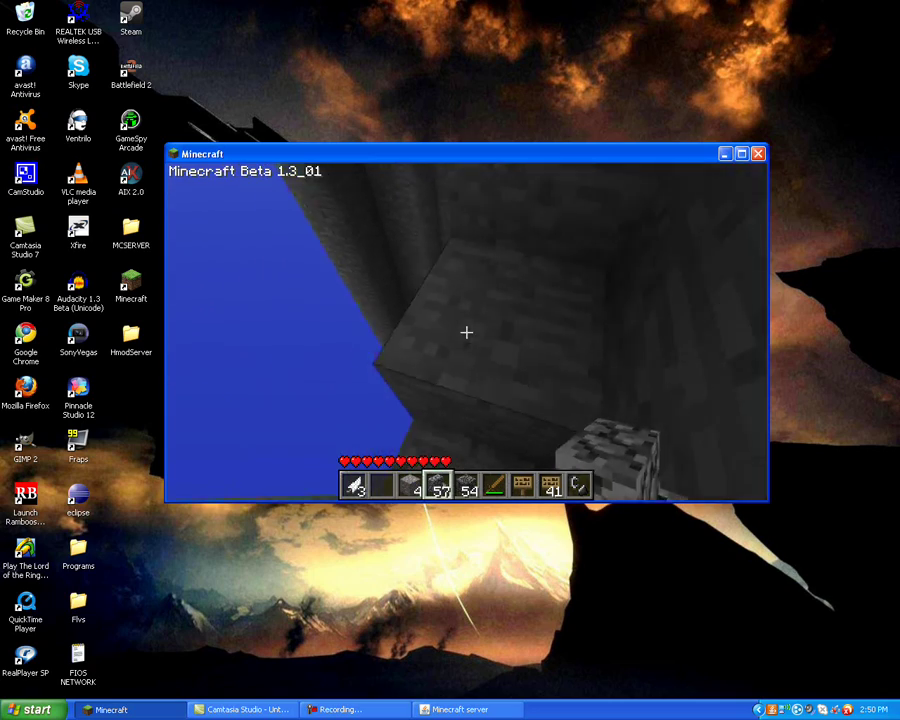
{"action": "scroll", "coordinate": [466, 332], "scroll_direction": "down", "scroll_amount": 1}
{"action": "key", "text": "w"}
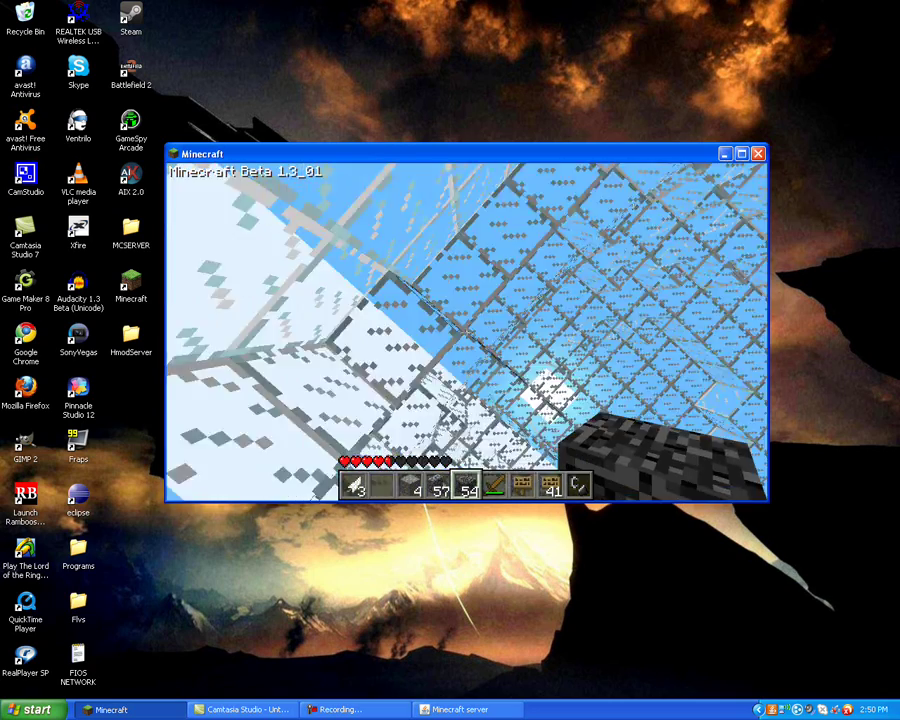
{"action": "key", "text": "w"}
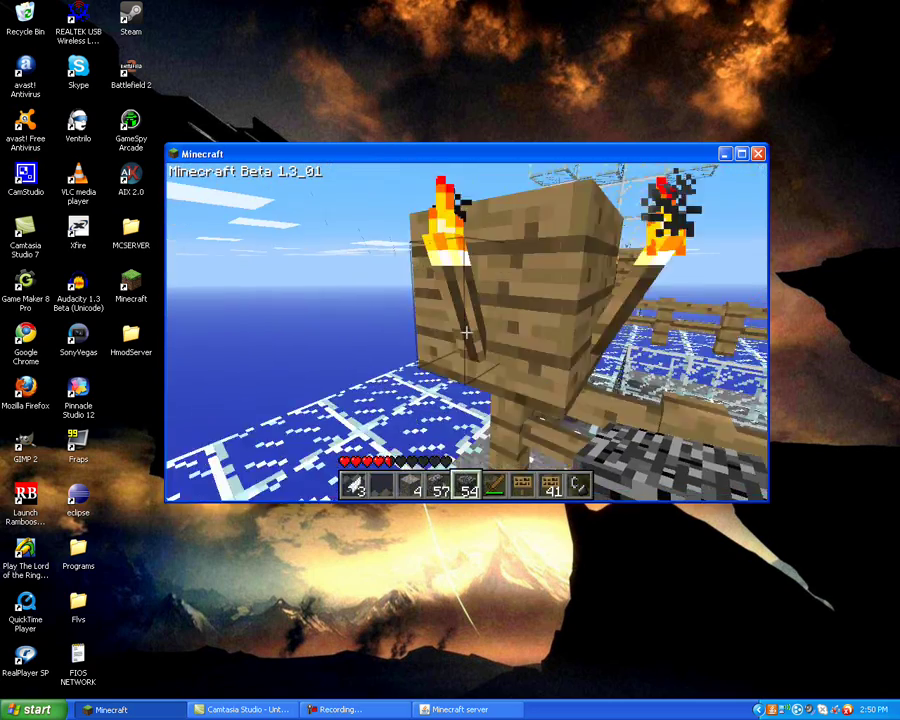
{"action": "scroll", "coordinate": [466, 332], "scroll_direction": "up", "scroll_amount": 1}
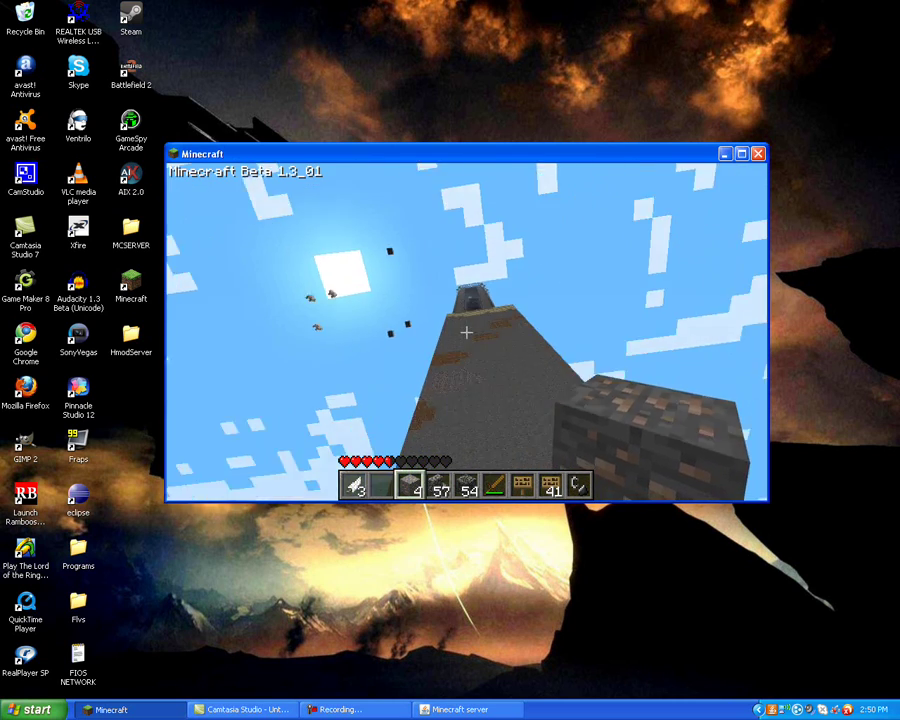
{"action": "key", "text": "Escape"}
{"action": "key", "text": "Escape"}
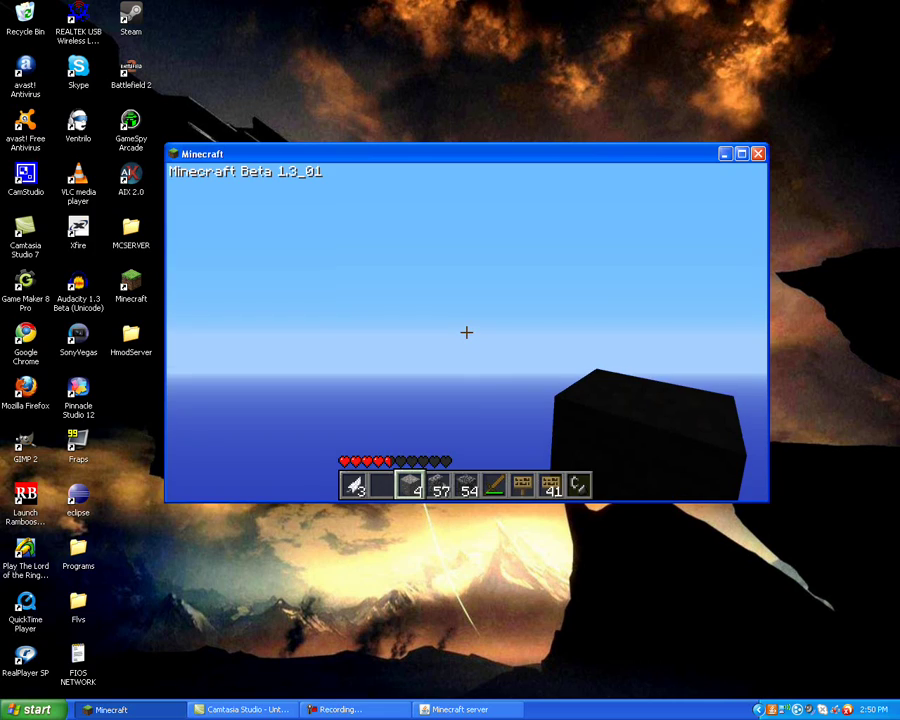